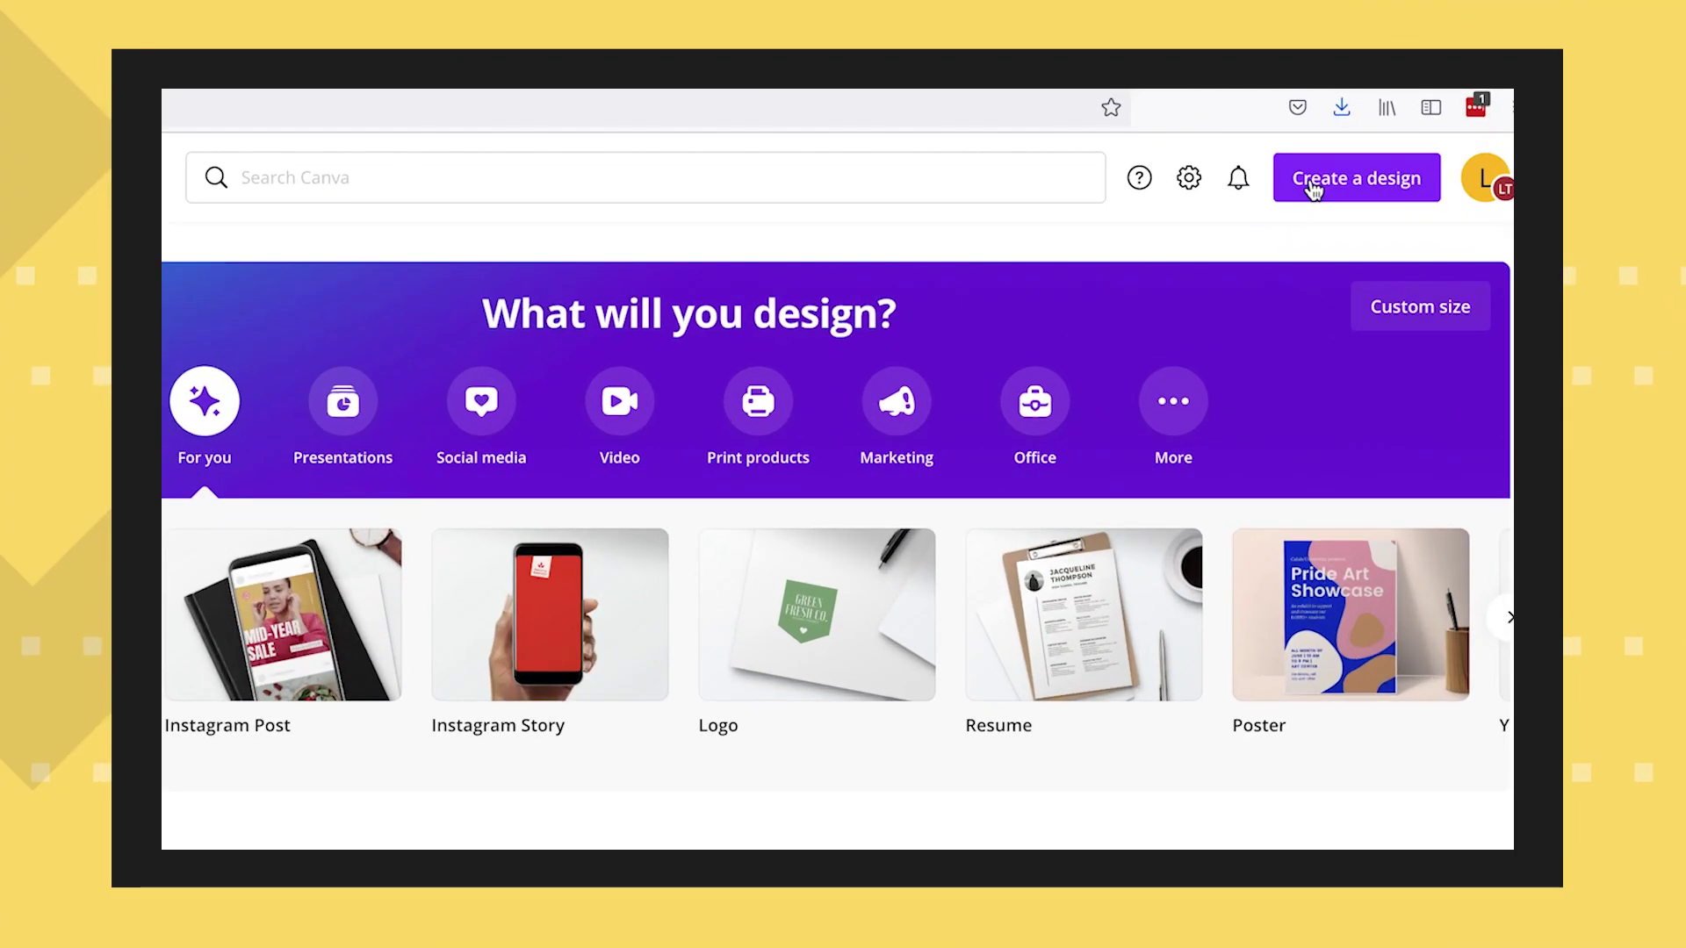
# Create a blank 1080 × 1920 Instagram Reels video design, glance at Photos, then return to Templates.
pyautogui.write('instagram')
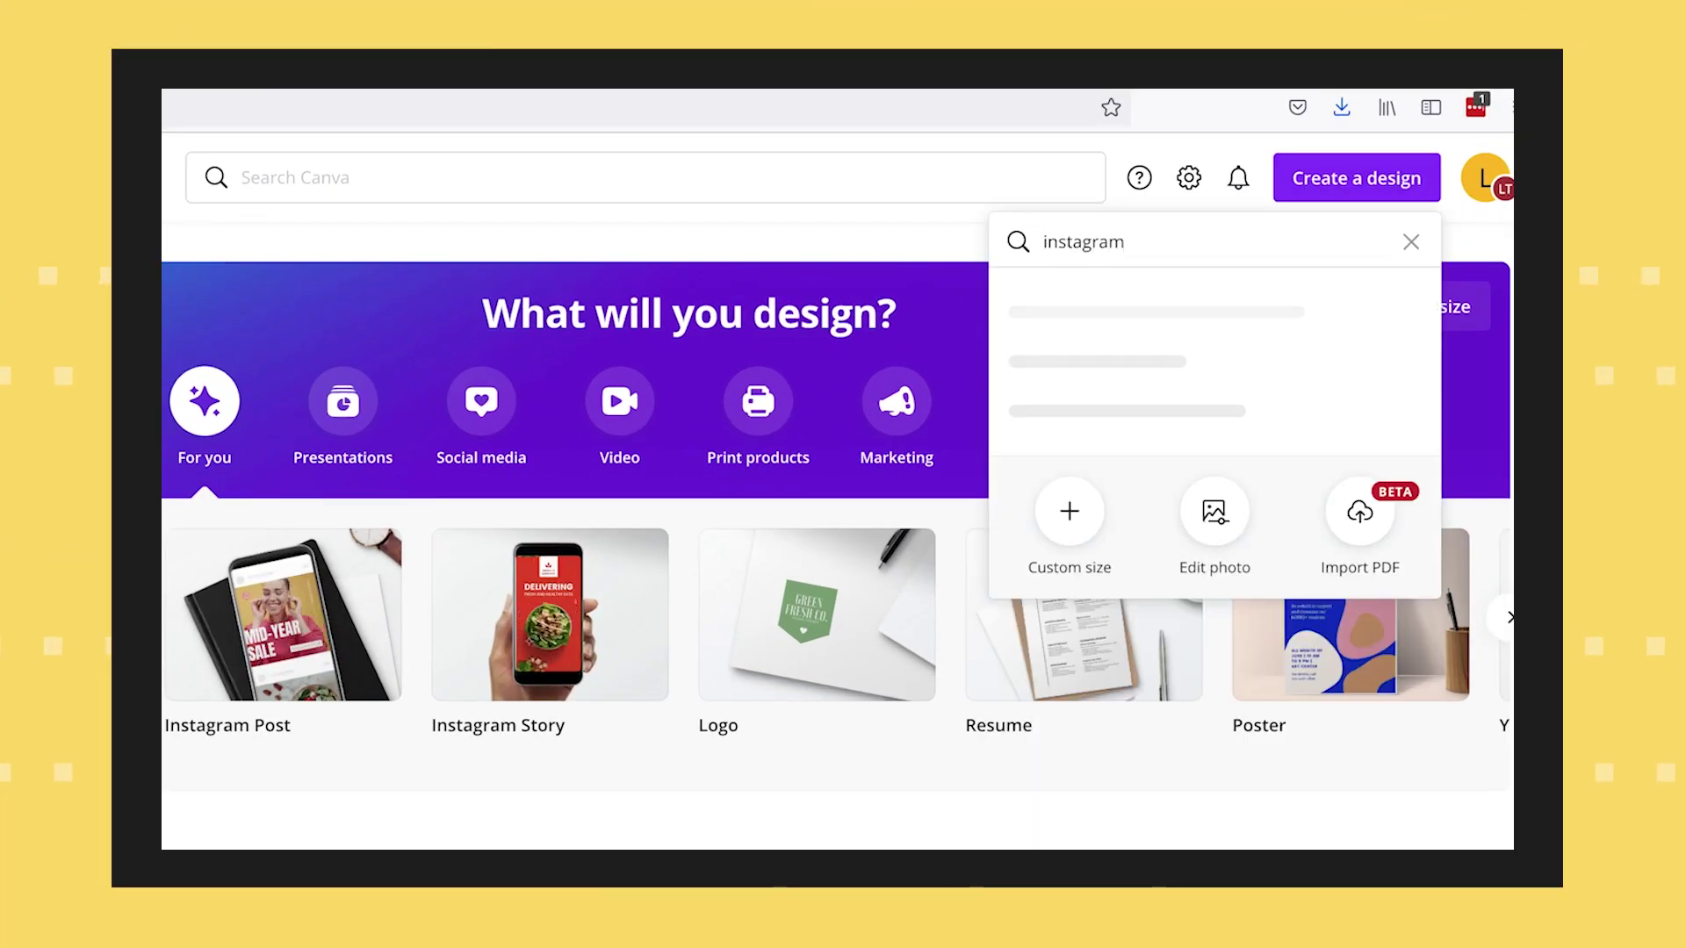
pyautogui.write(' reels')
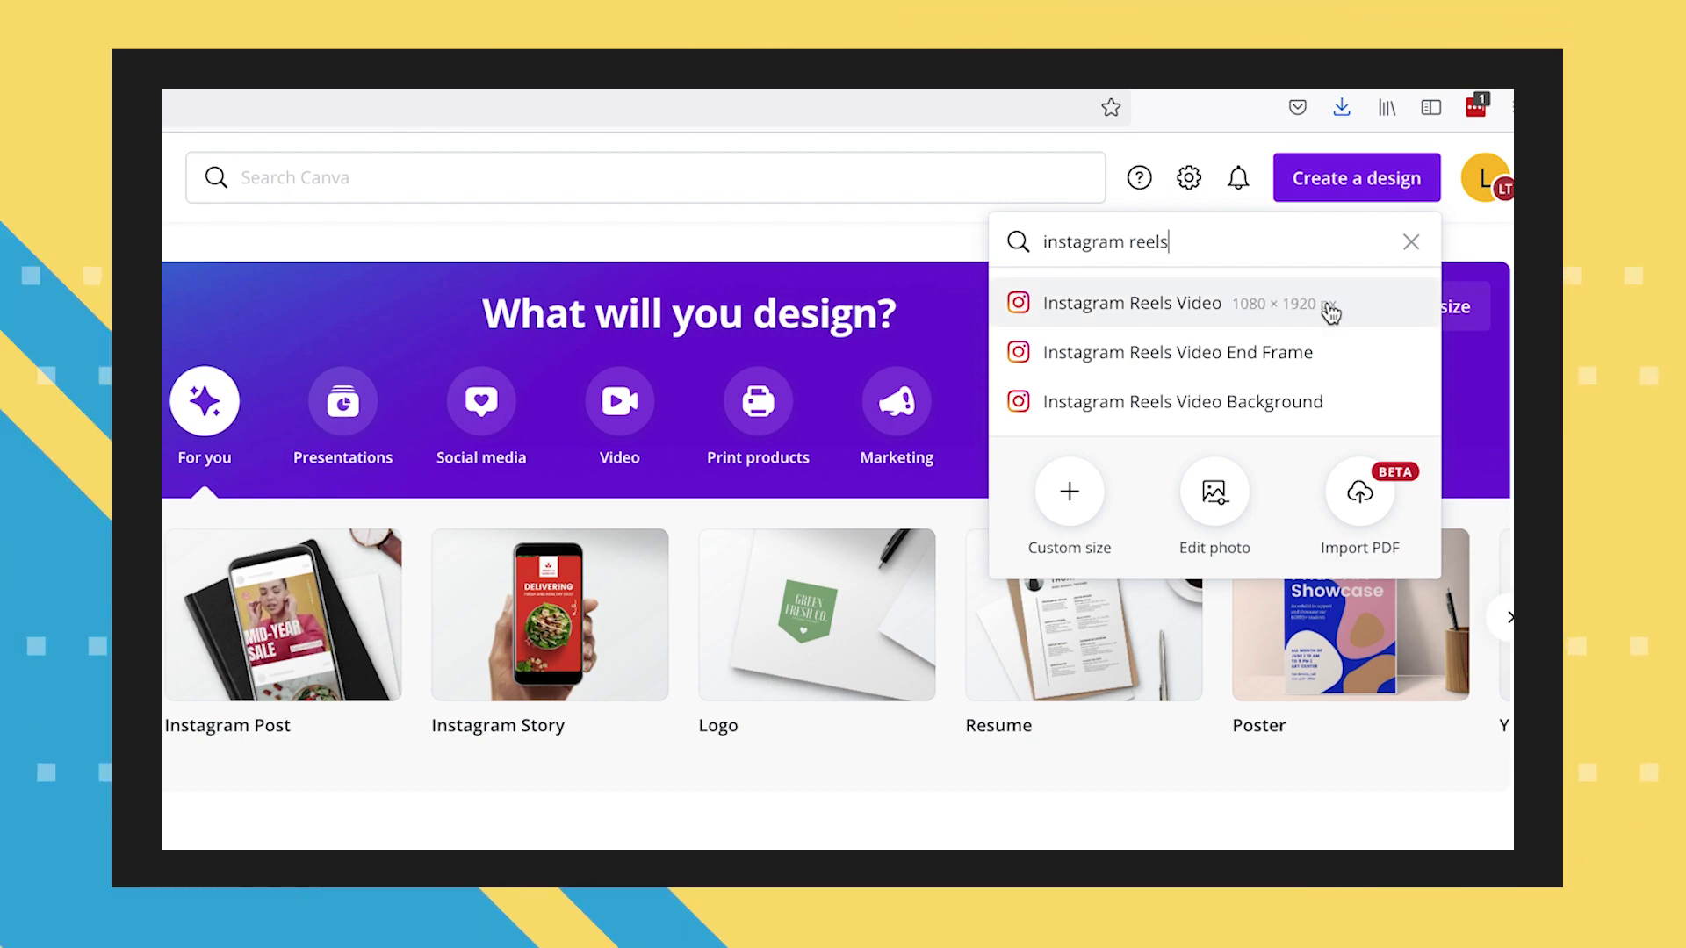
pyautogui.click(1330, 313)
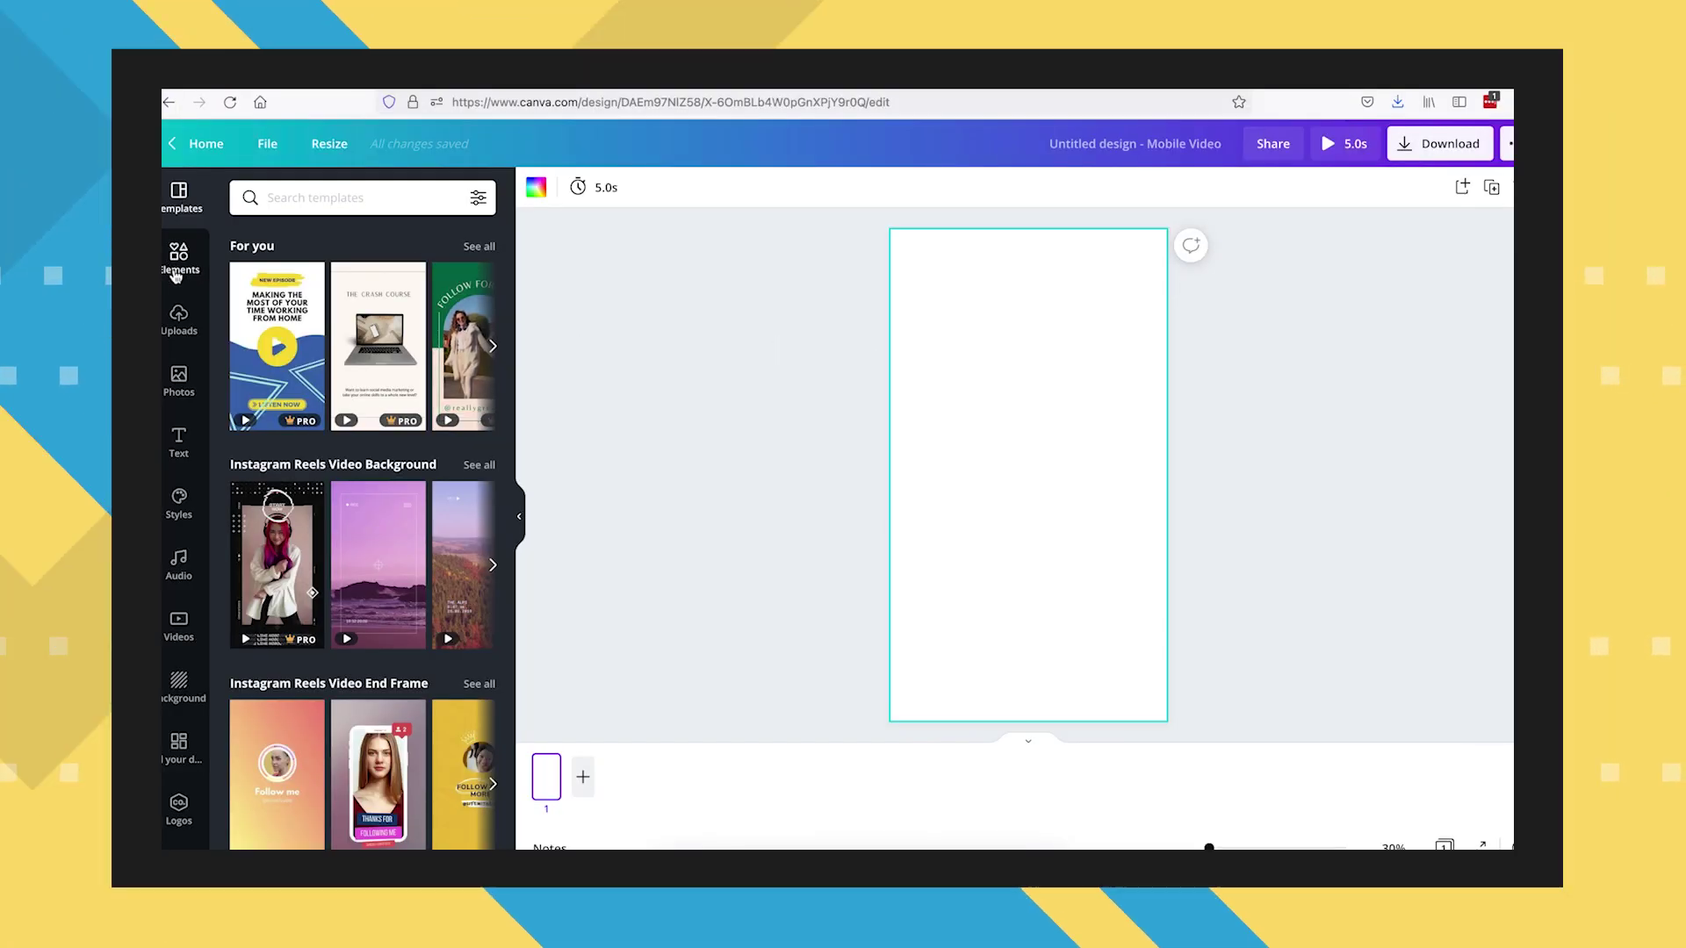
pyautogui.click(179, 380)
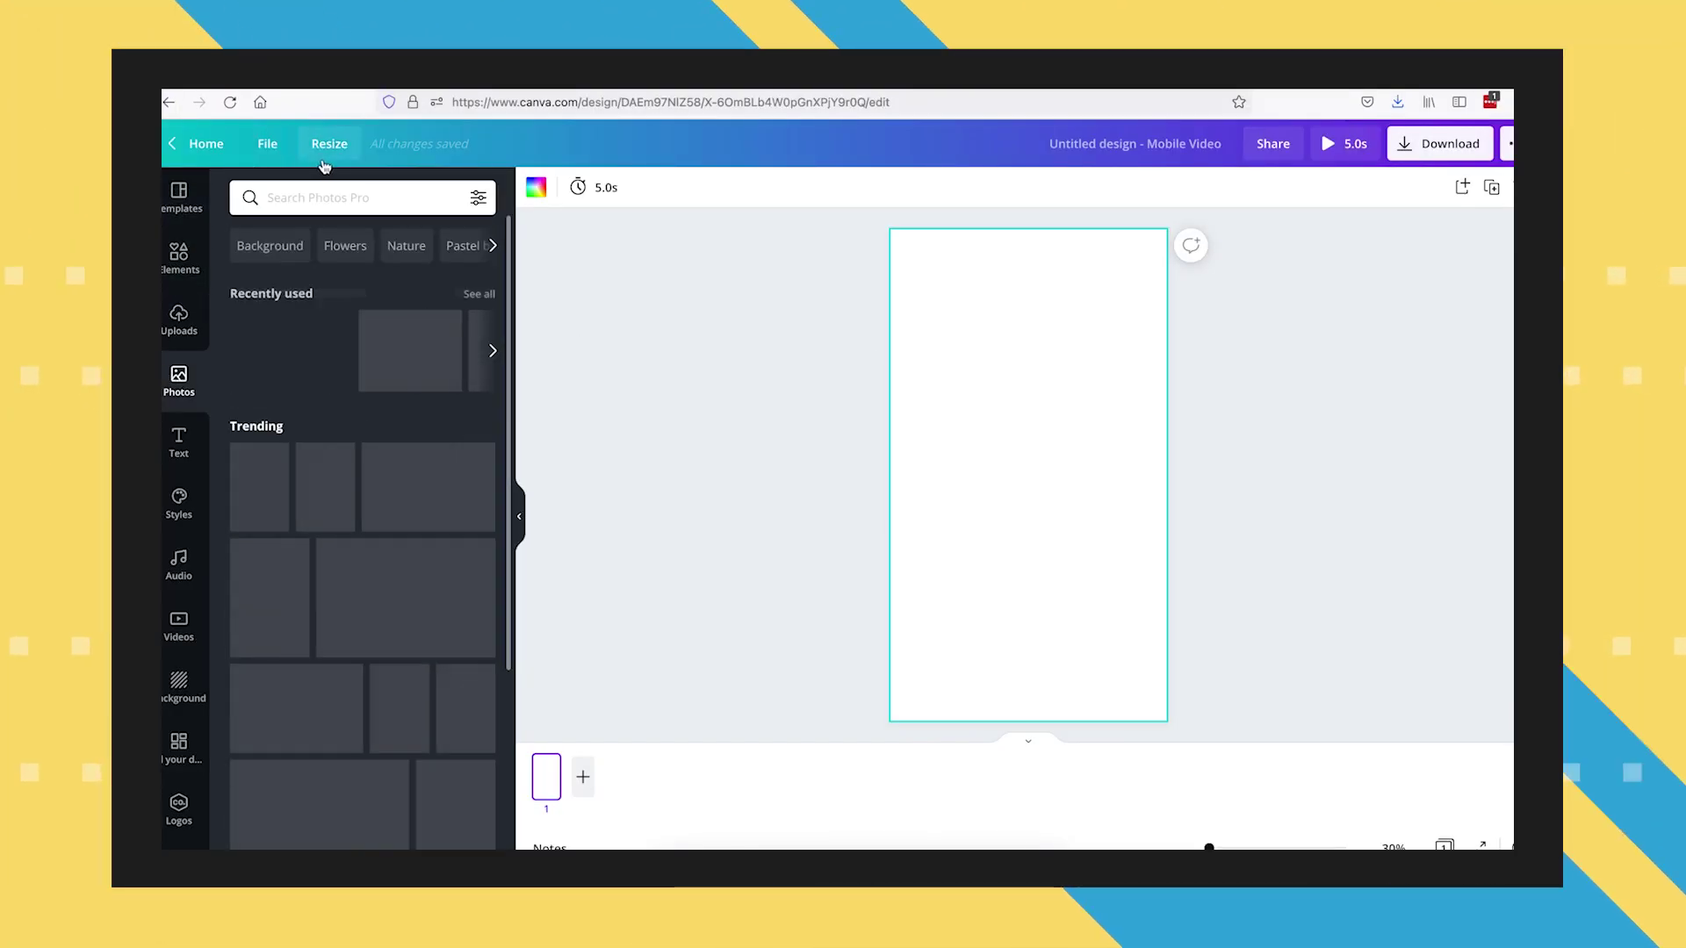
pyautogui.click(339, 200)
pyautogui.write('g')
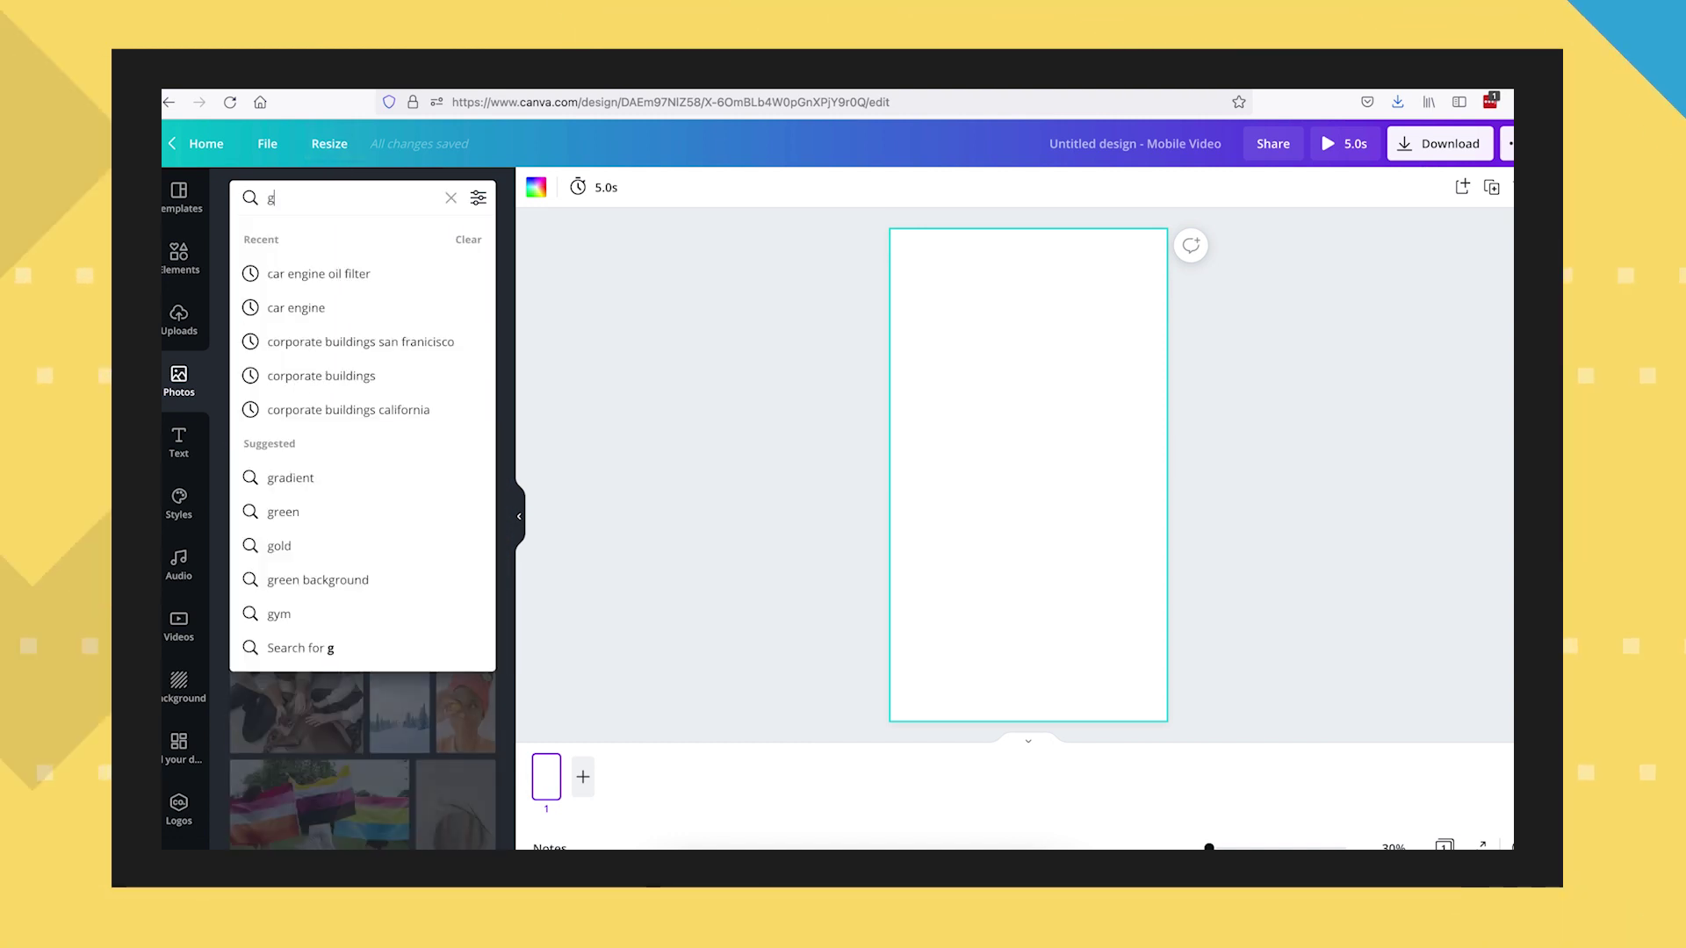
pyautogui.press('BackSpace')
pyautogui.click(567, 330)
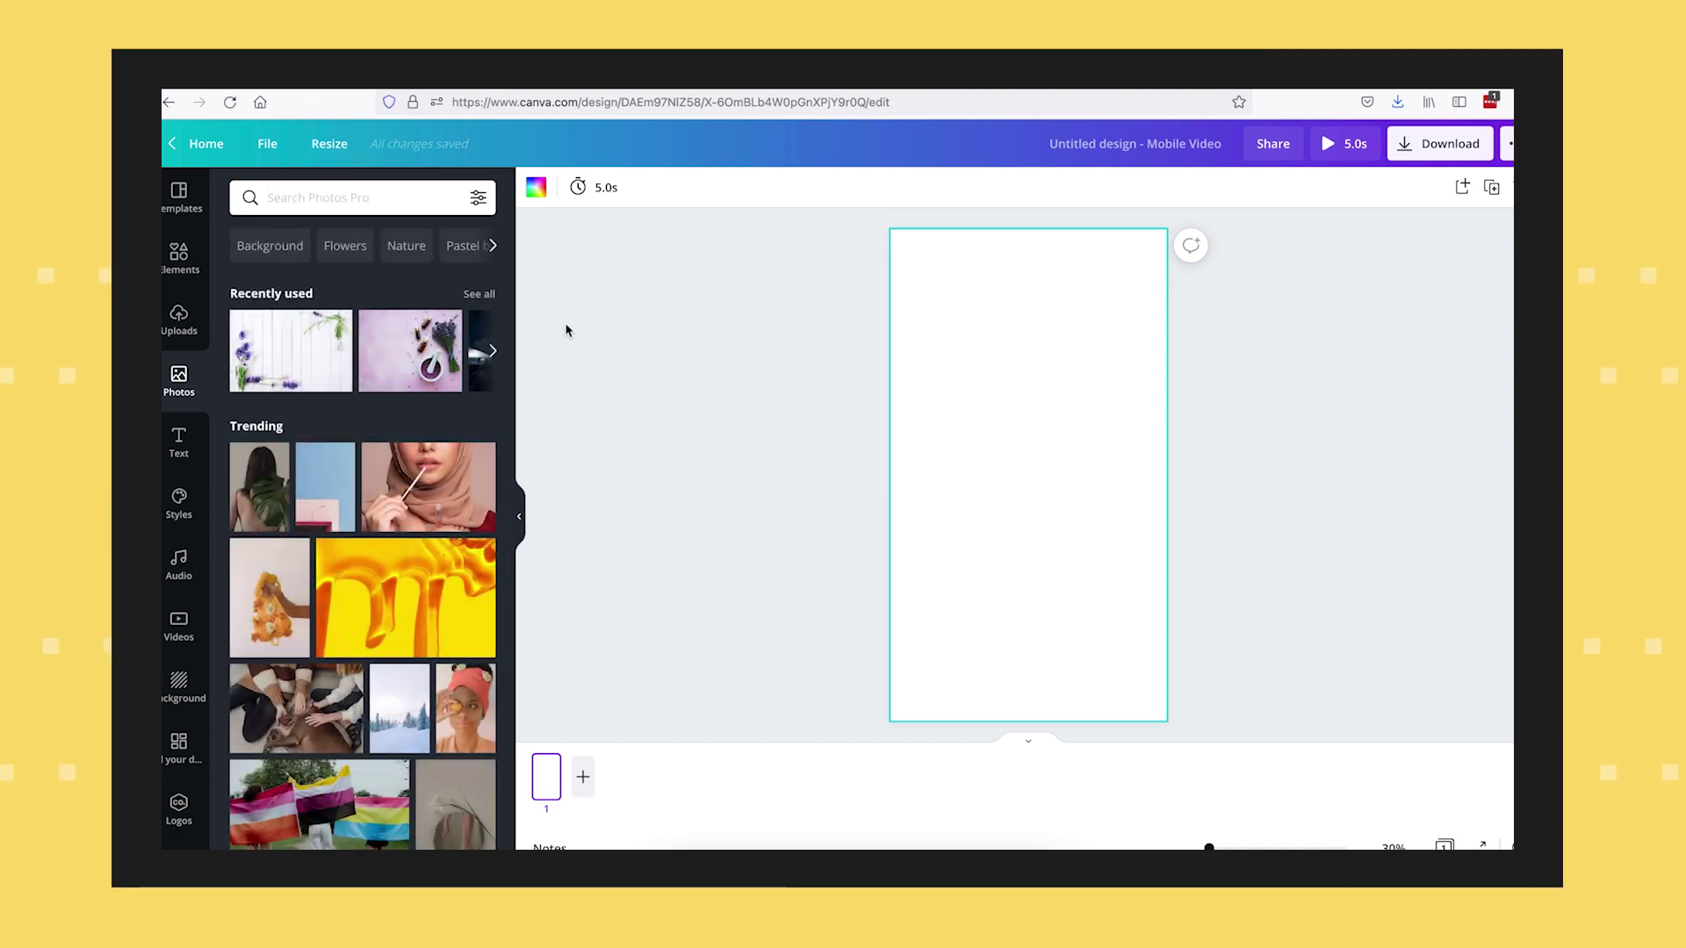
pyautogui.click(199, 215)
# Search templates for 'coffee' and preview a coffee template's pages.
pyautogui.click(359, 197)
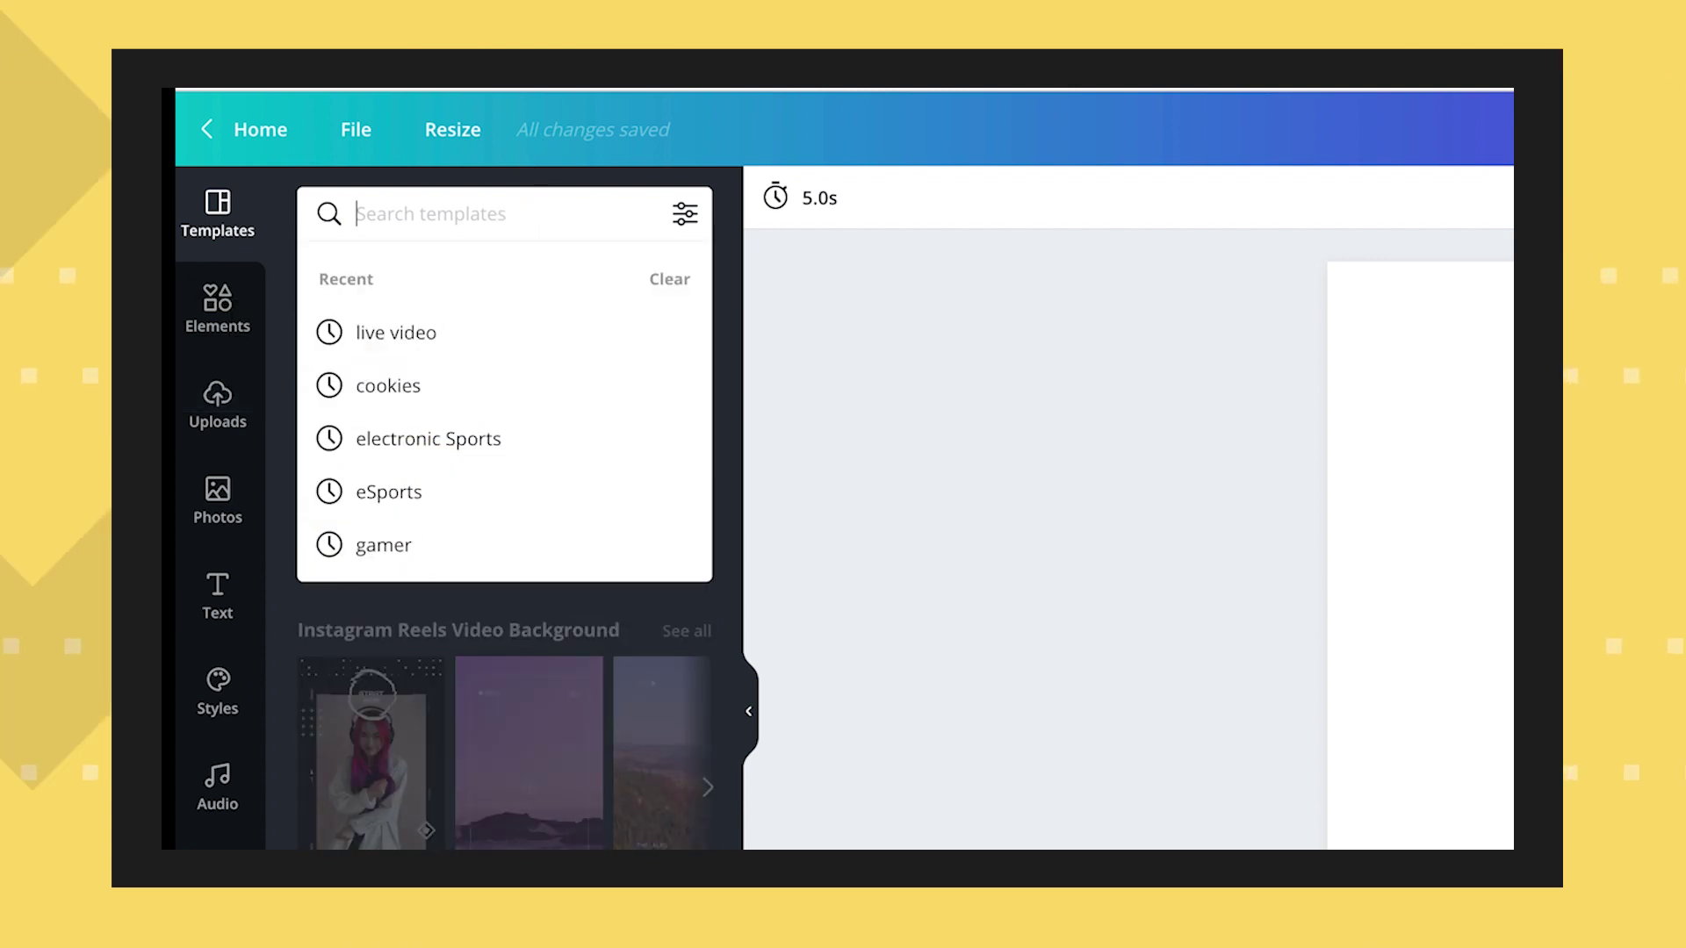
pyautogui.write('coffee')
pyautogui.press('Return')
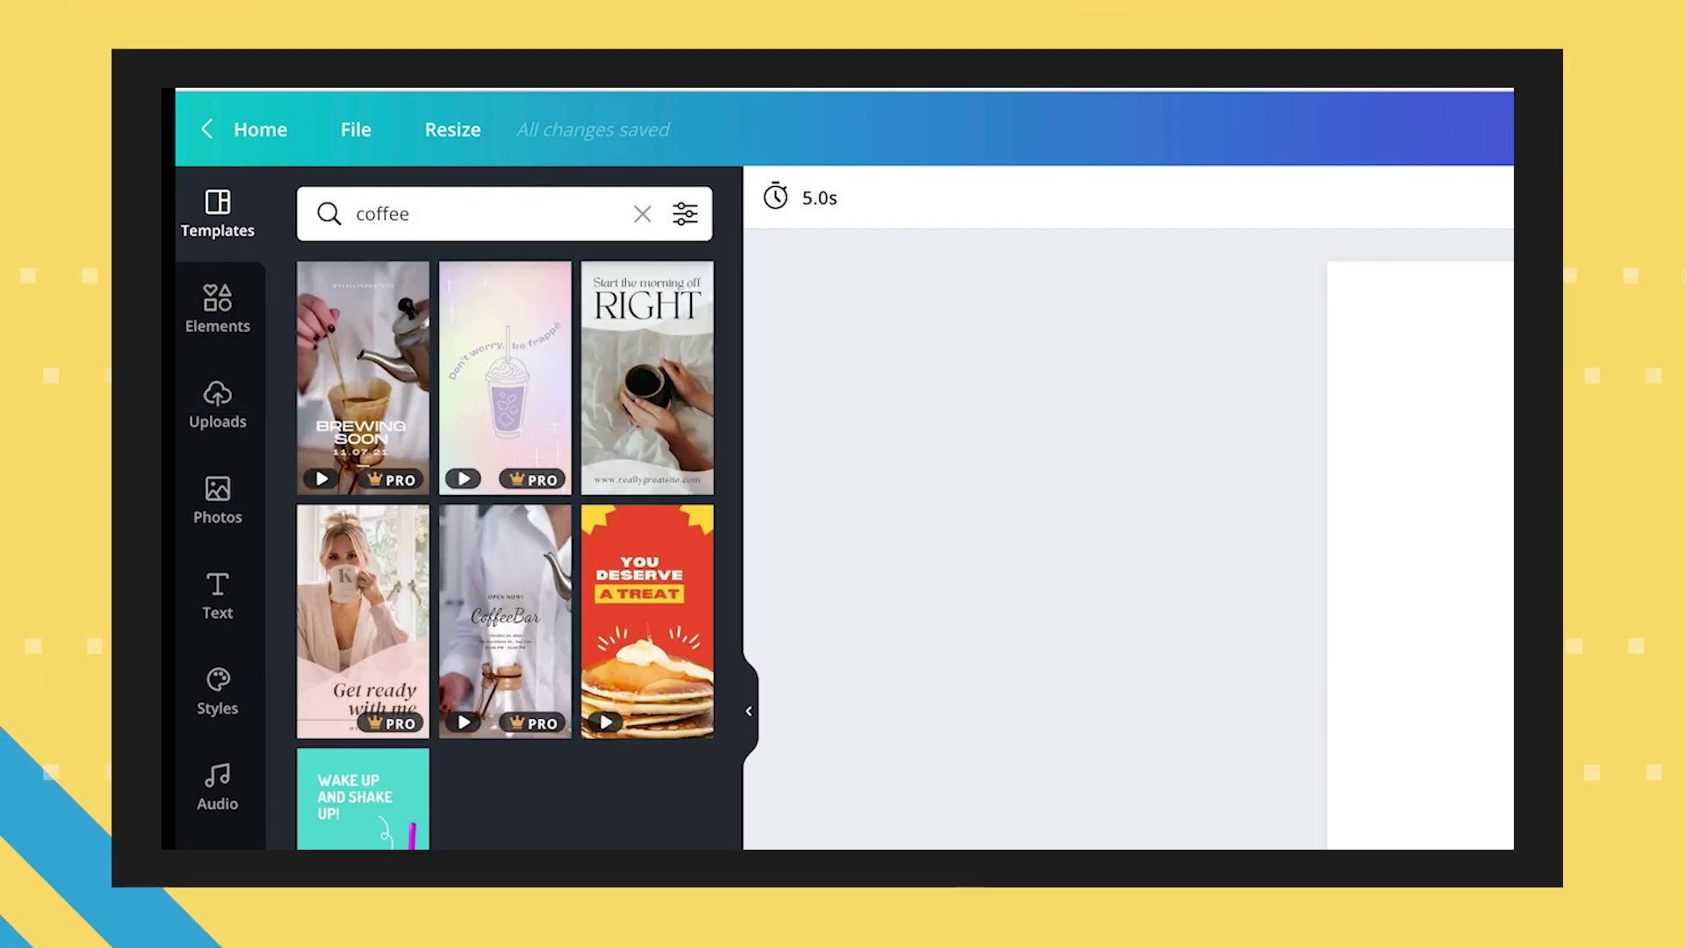
pyautogui.moveTo(362, 798)
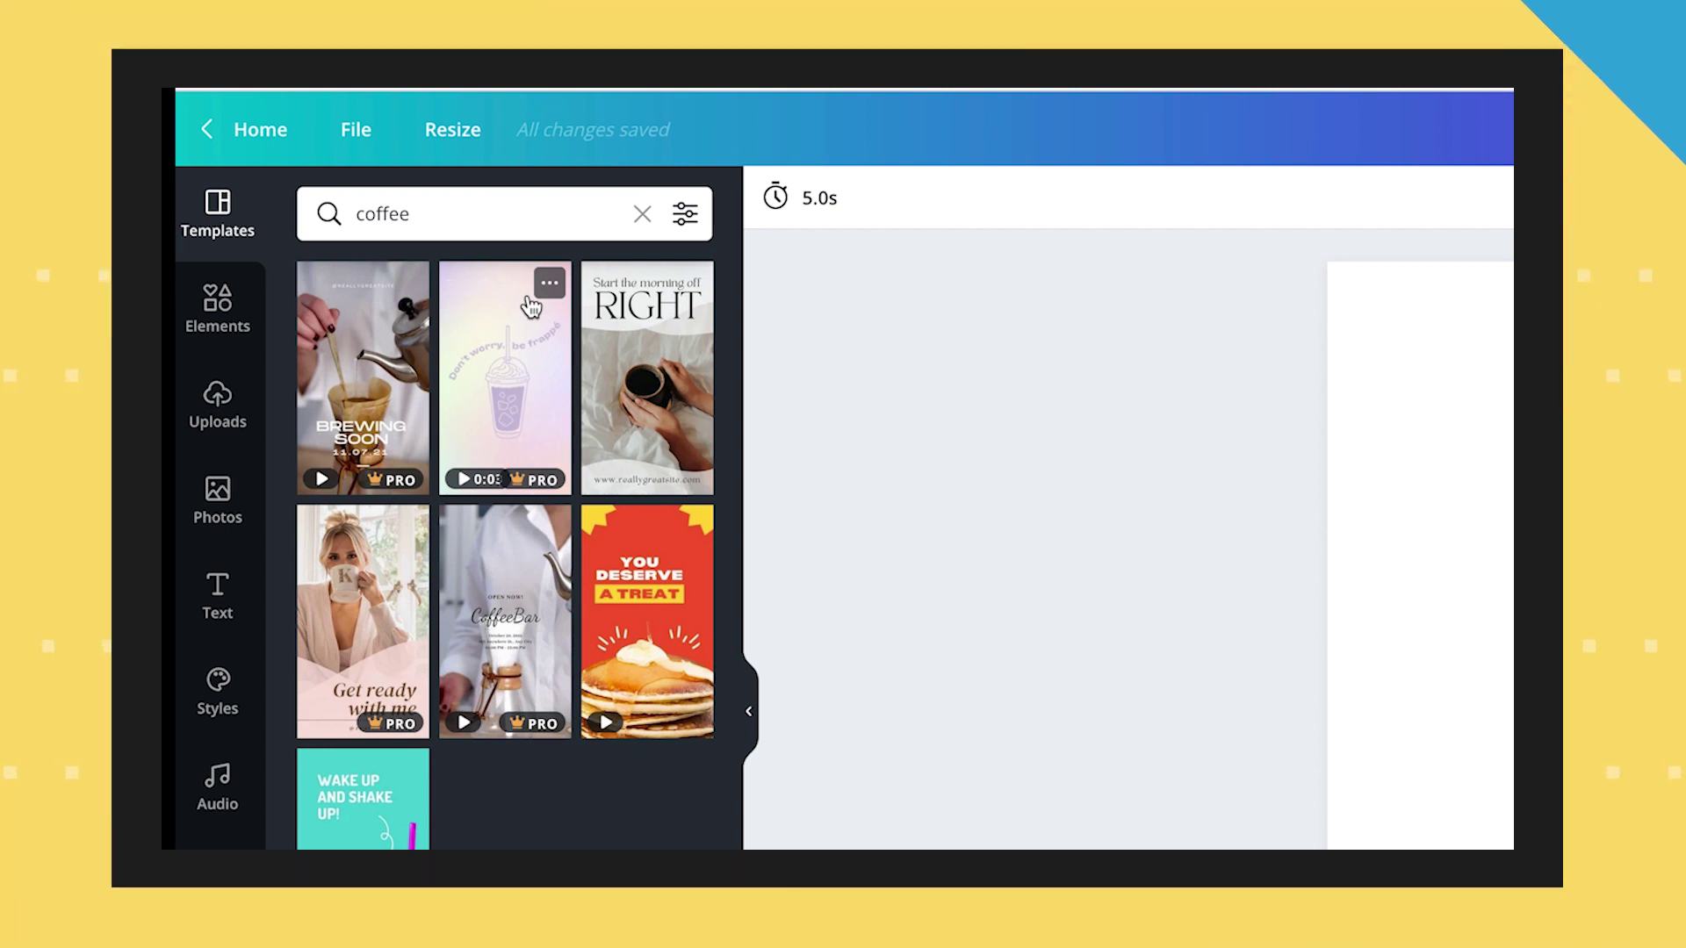
pyautogui.click(383, 832)
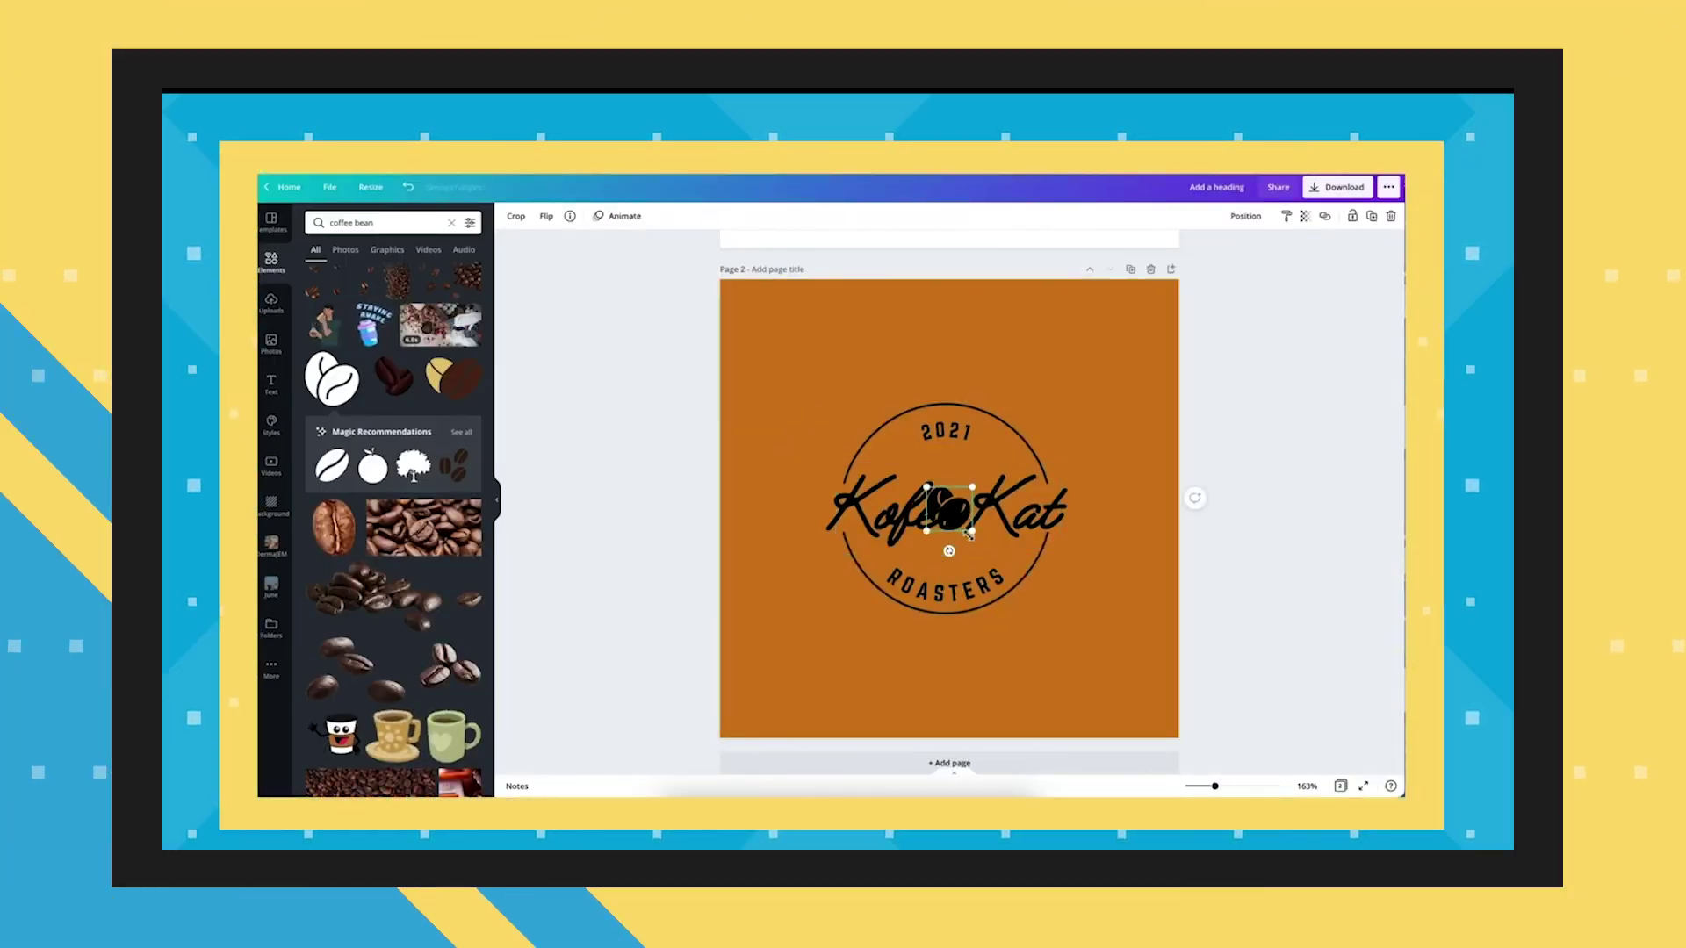
# Put the coffee-bean graphic on ROASTERS and swap page 1's video for the coffee-dripping clip.
pyautogui.moveTo(970, 534); pyautogui.dragTo(972, 555)
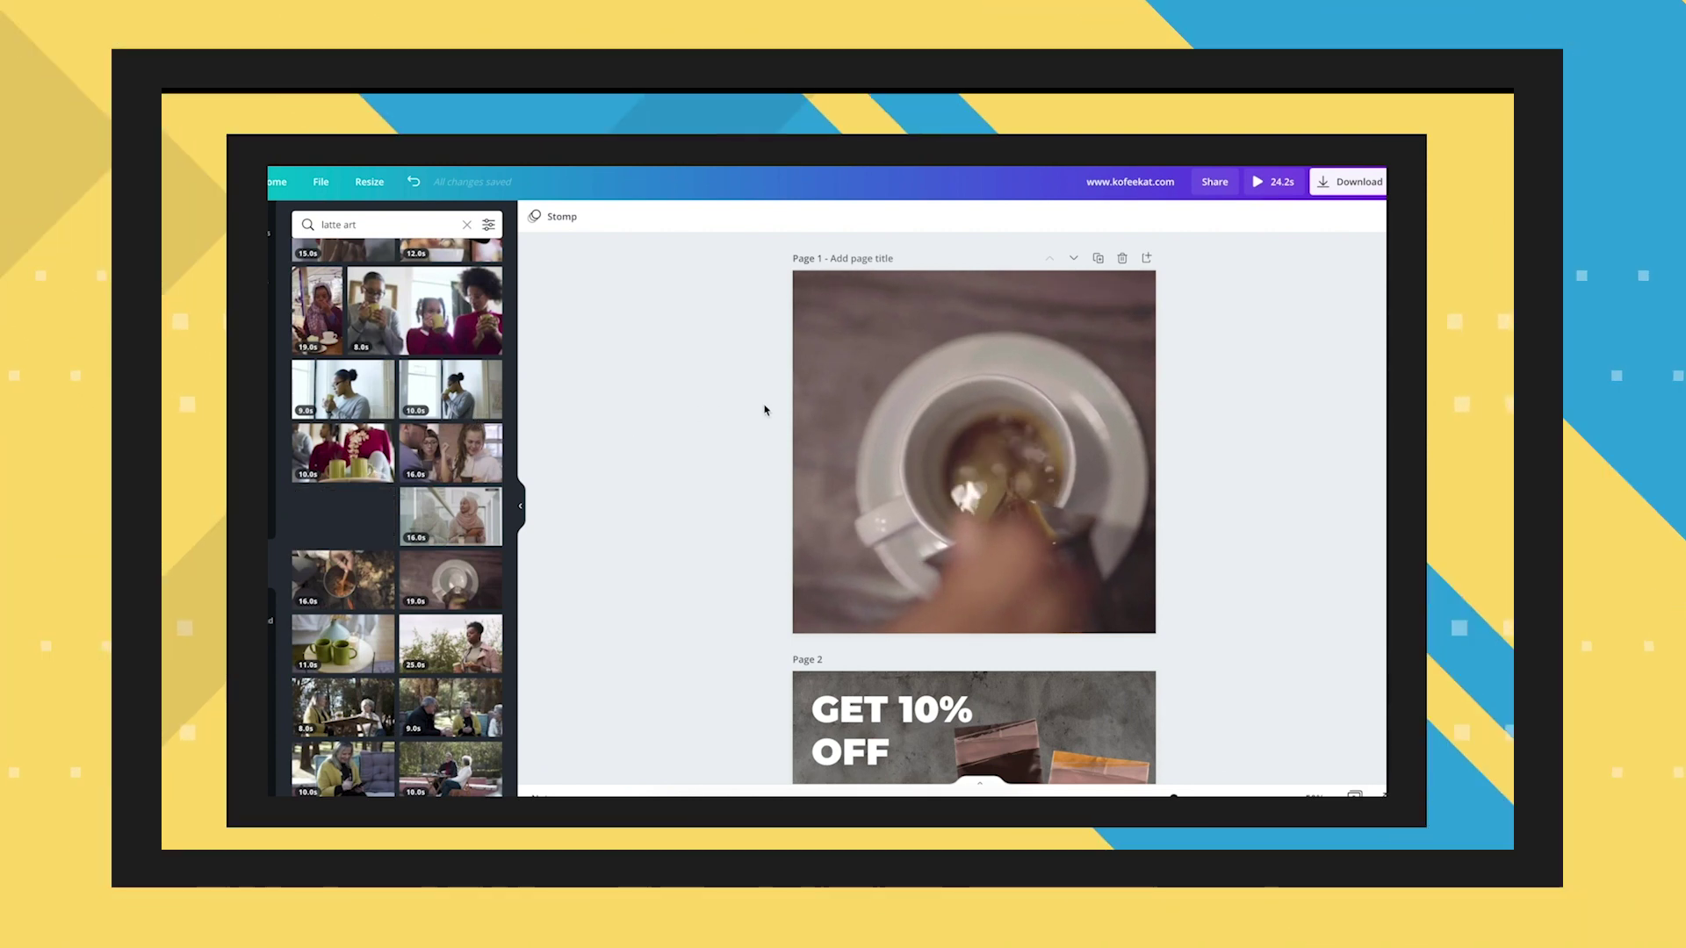
pyautogui.moveTo(340, 523); pyautogui.dragTo(824, 400)
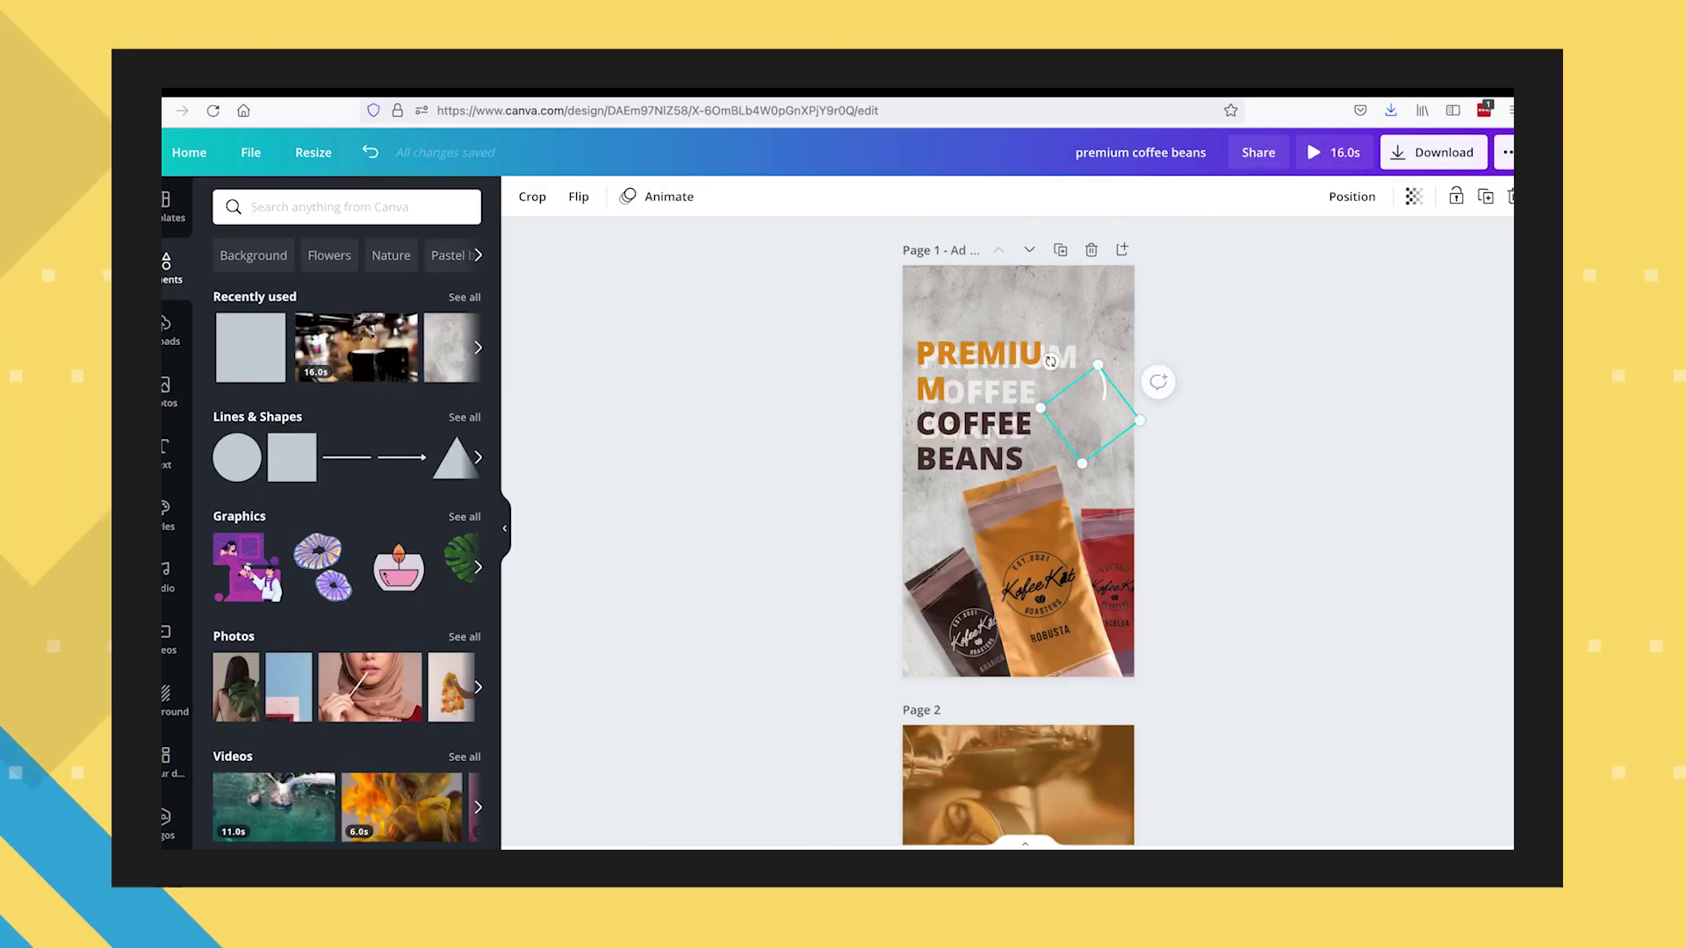
# Nudge the arrow up and widen the PREMIUM COFFEE BEANS heading onto three lines.
pyautogui.moveTo(1052, 360); pyautogui.dragTo(1053, 352)
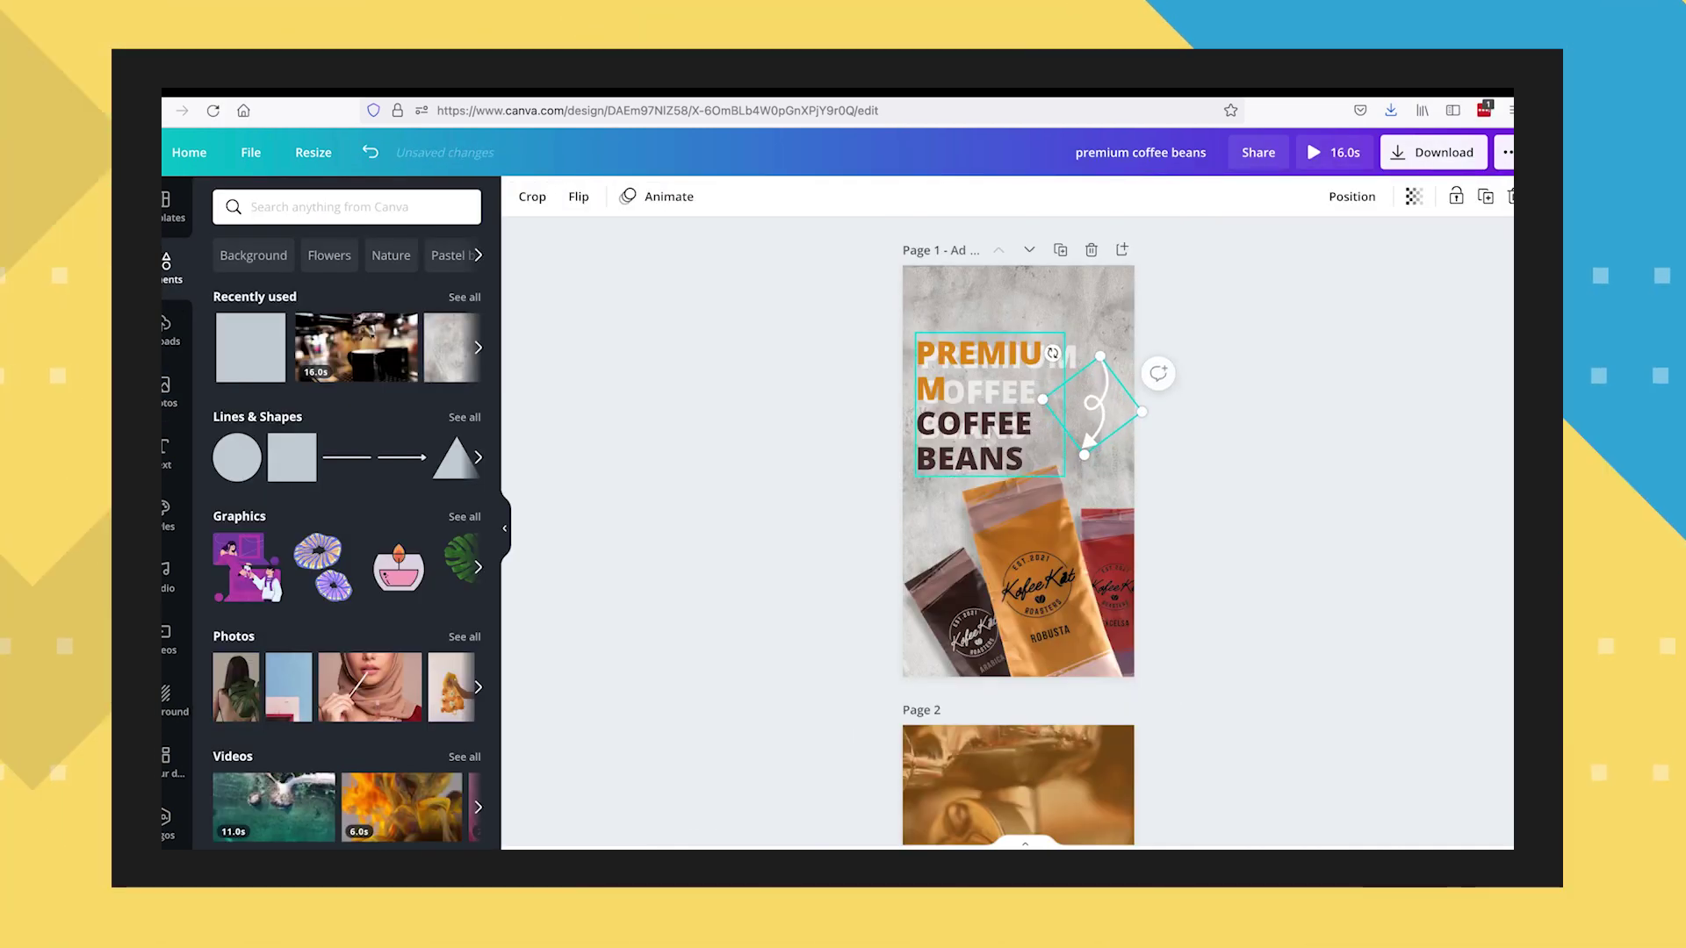
pyautogui.click(993, 377)
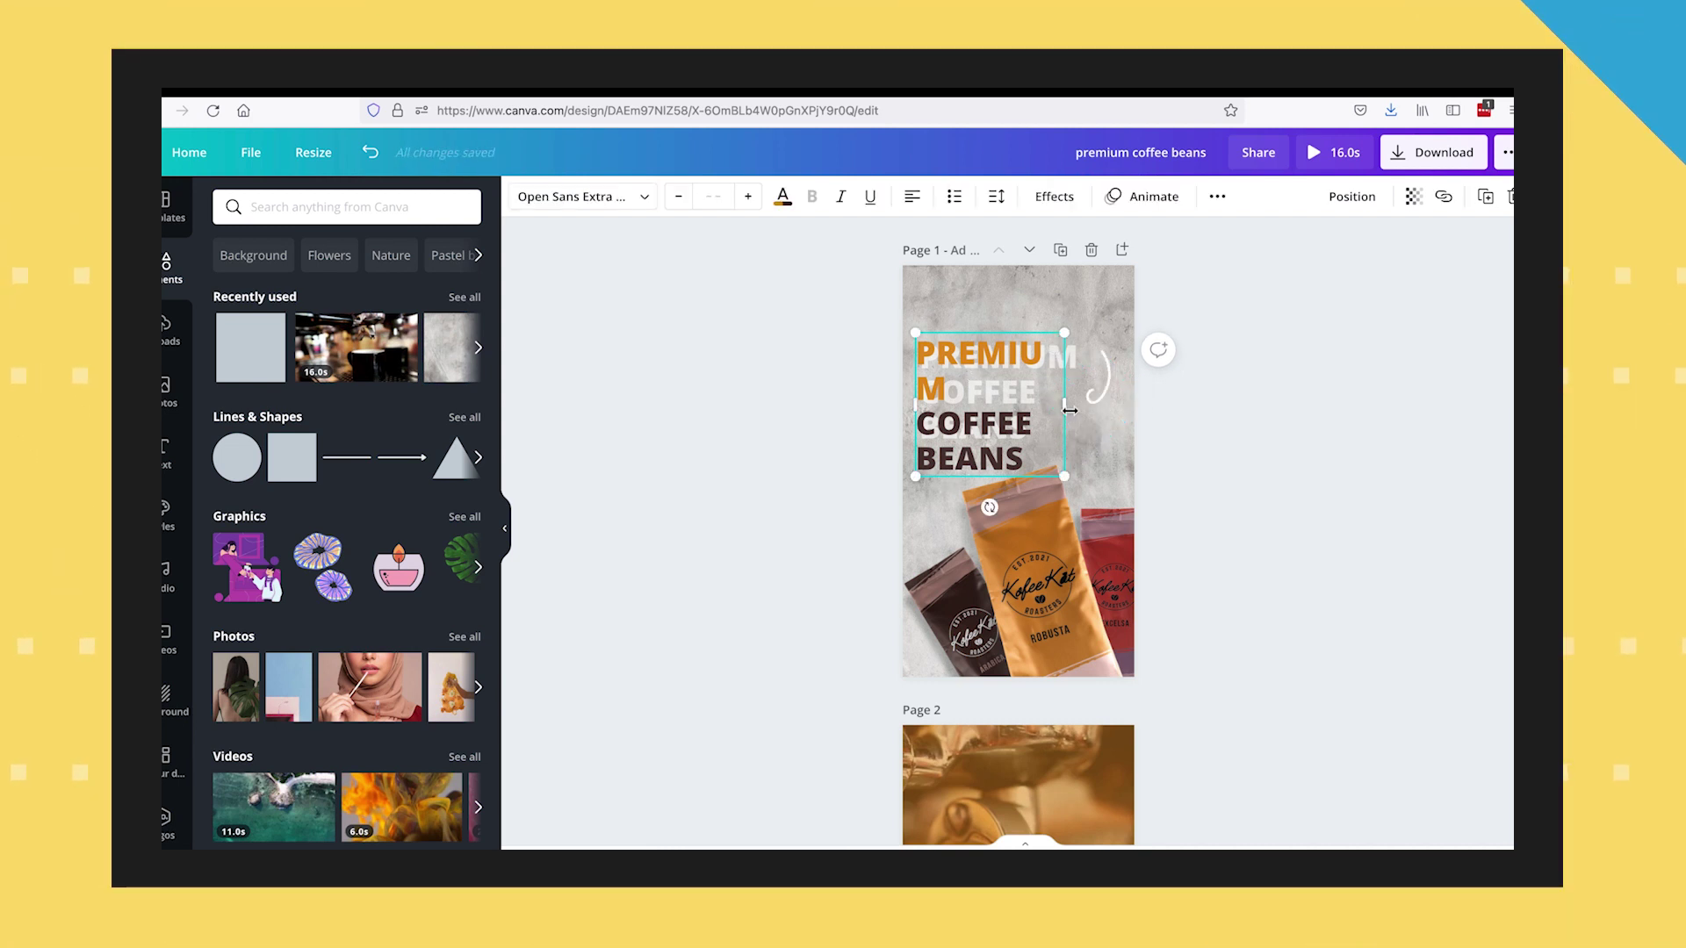
pyautogui.moveTo(1091, 404); pyautogui.dragTo(1098, 406)
pyautogui.click(806, 390)
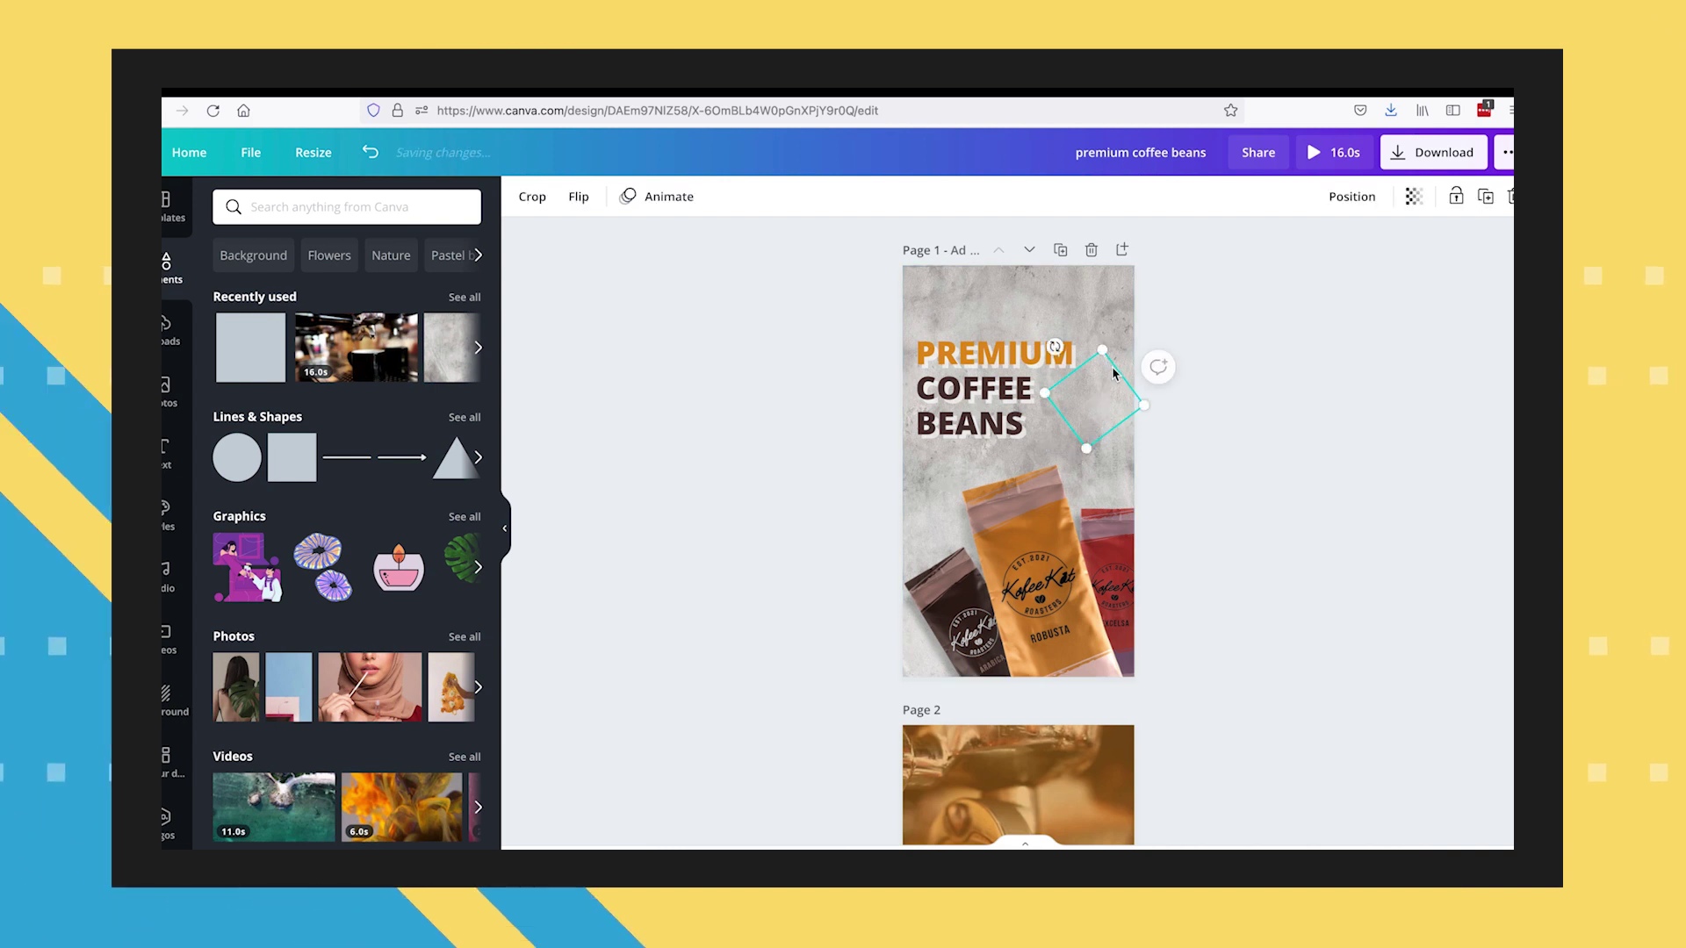
# Search Elements for coffee beans and shift the heading slightly right and up.
pyautogui.click(350, 208)
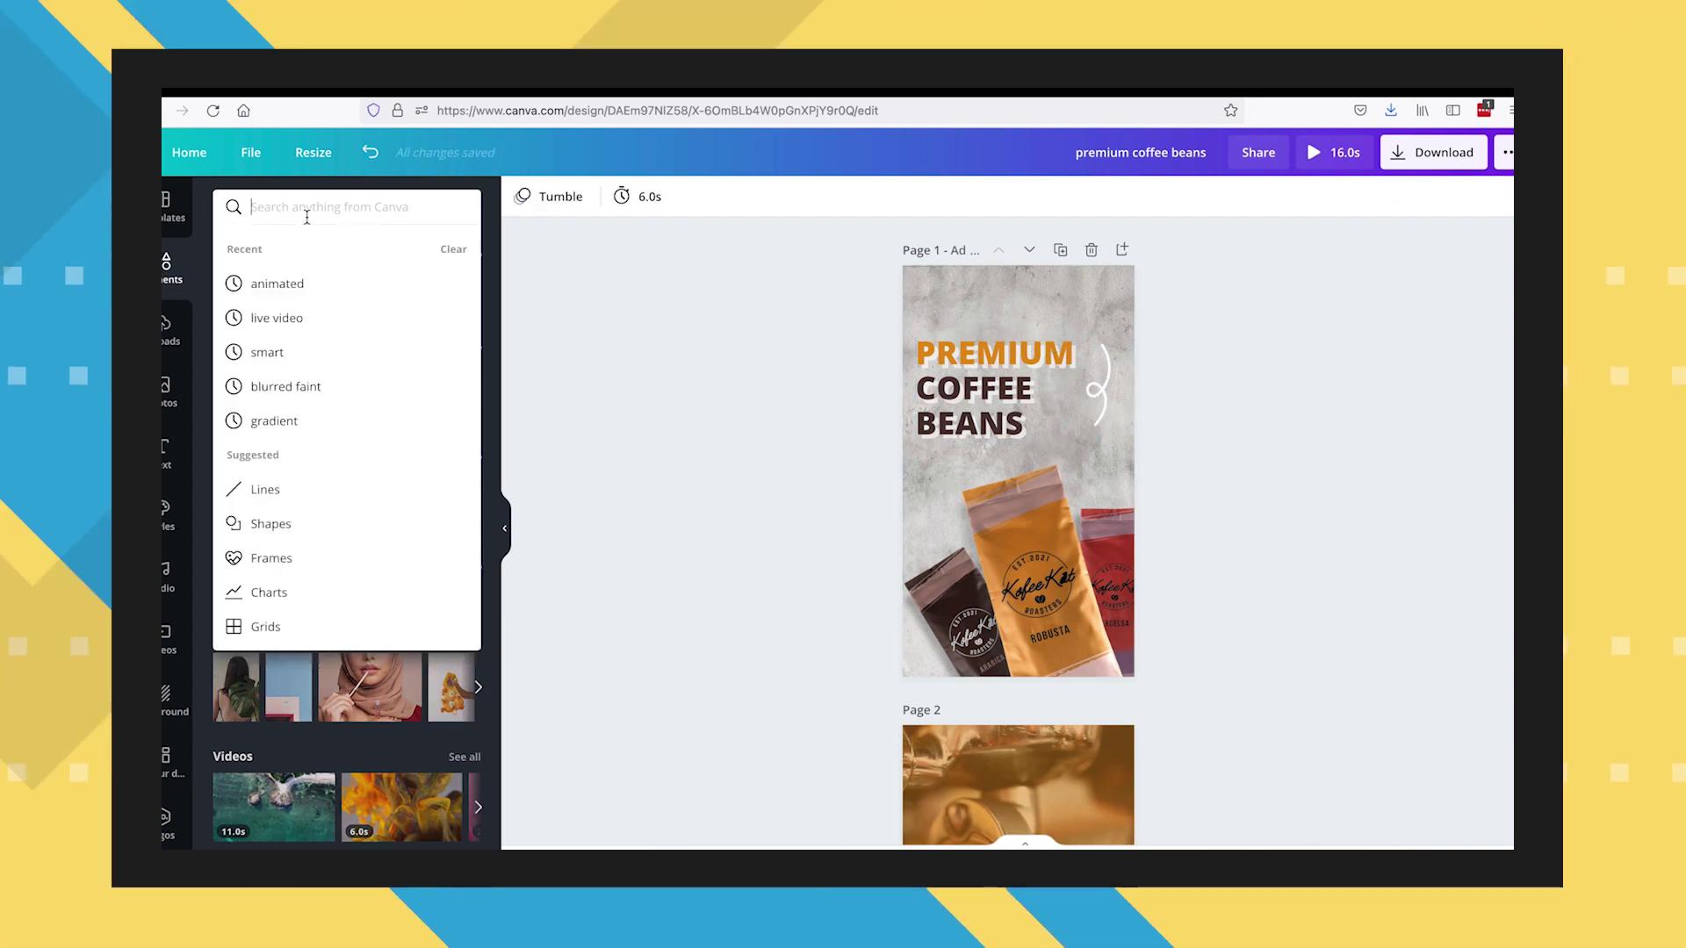
pyautogui.write('co')
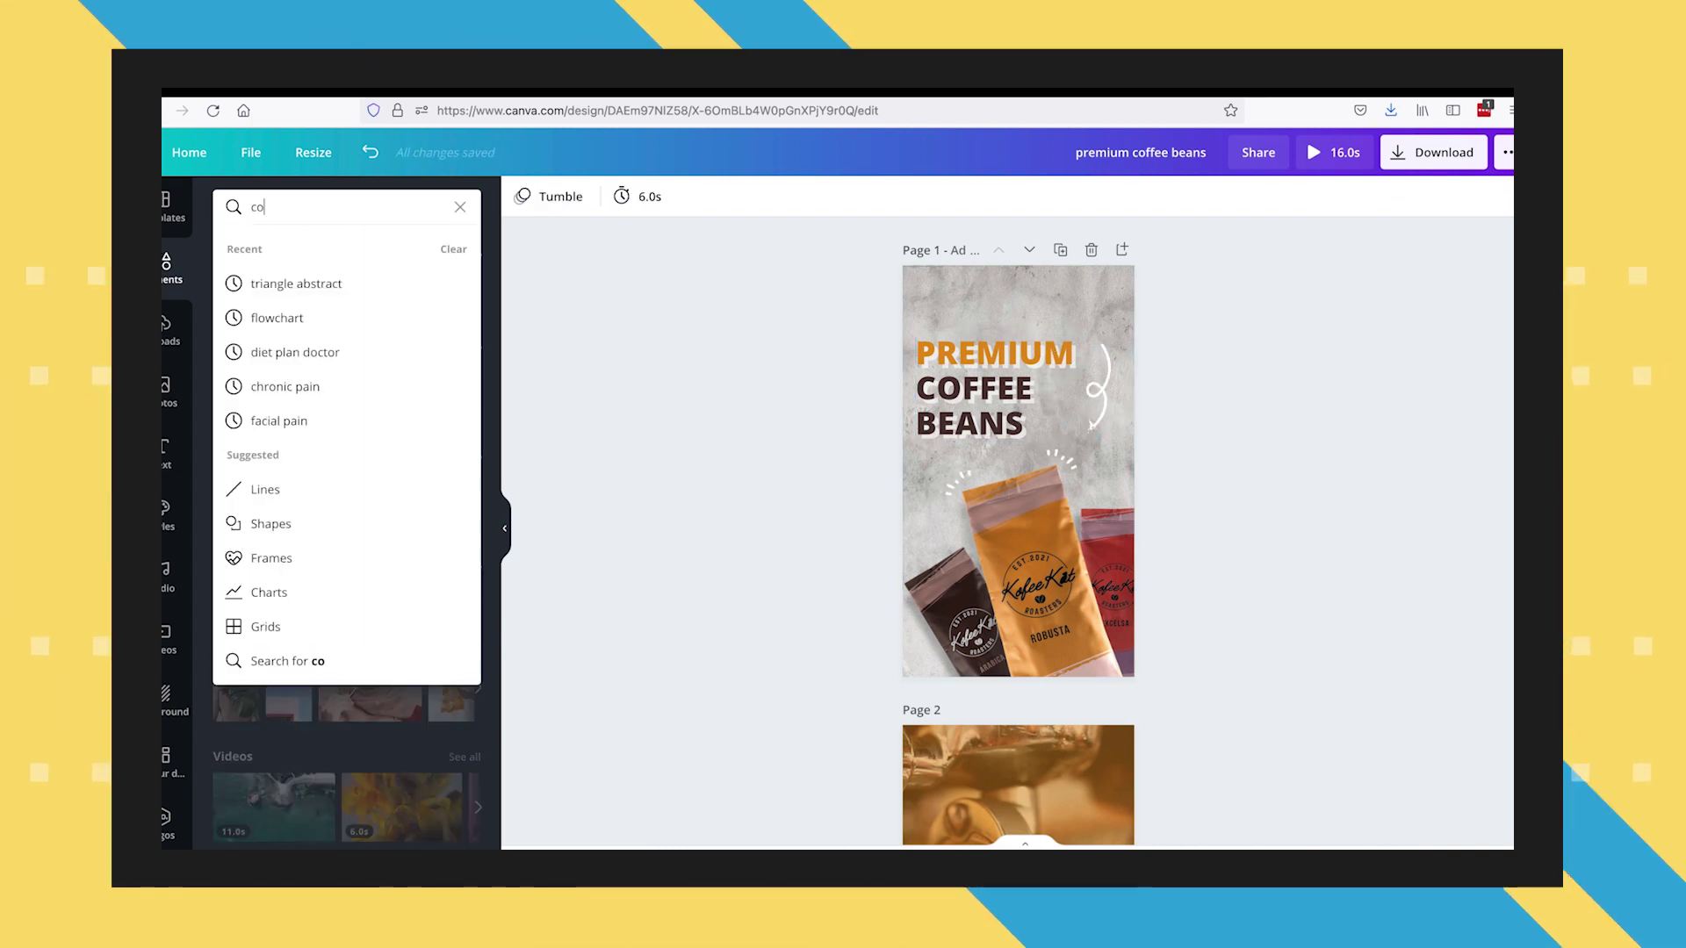
pyautogui.write('ffee beans')
pyautogui.press('Return')
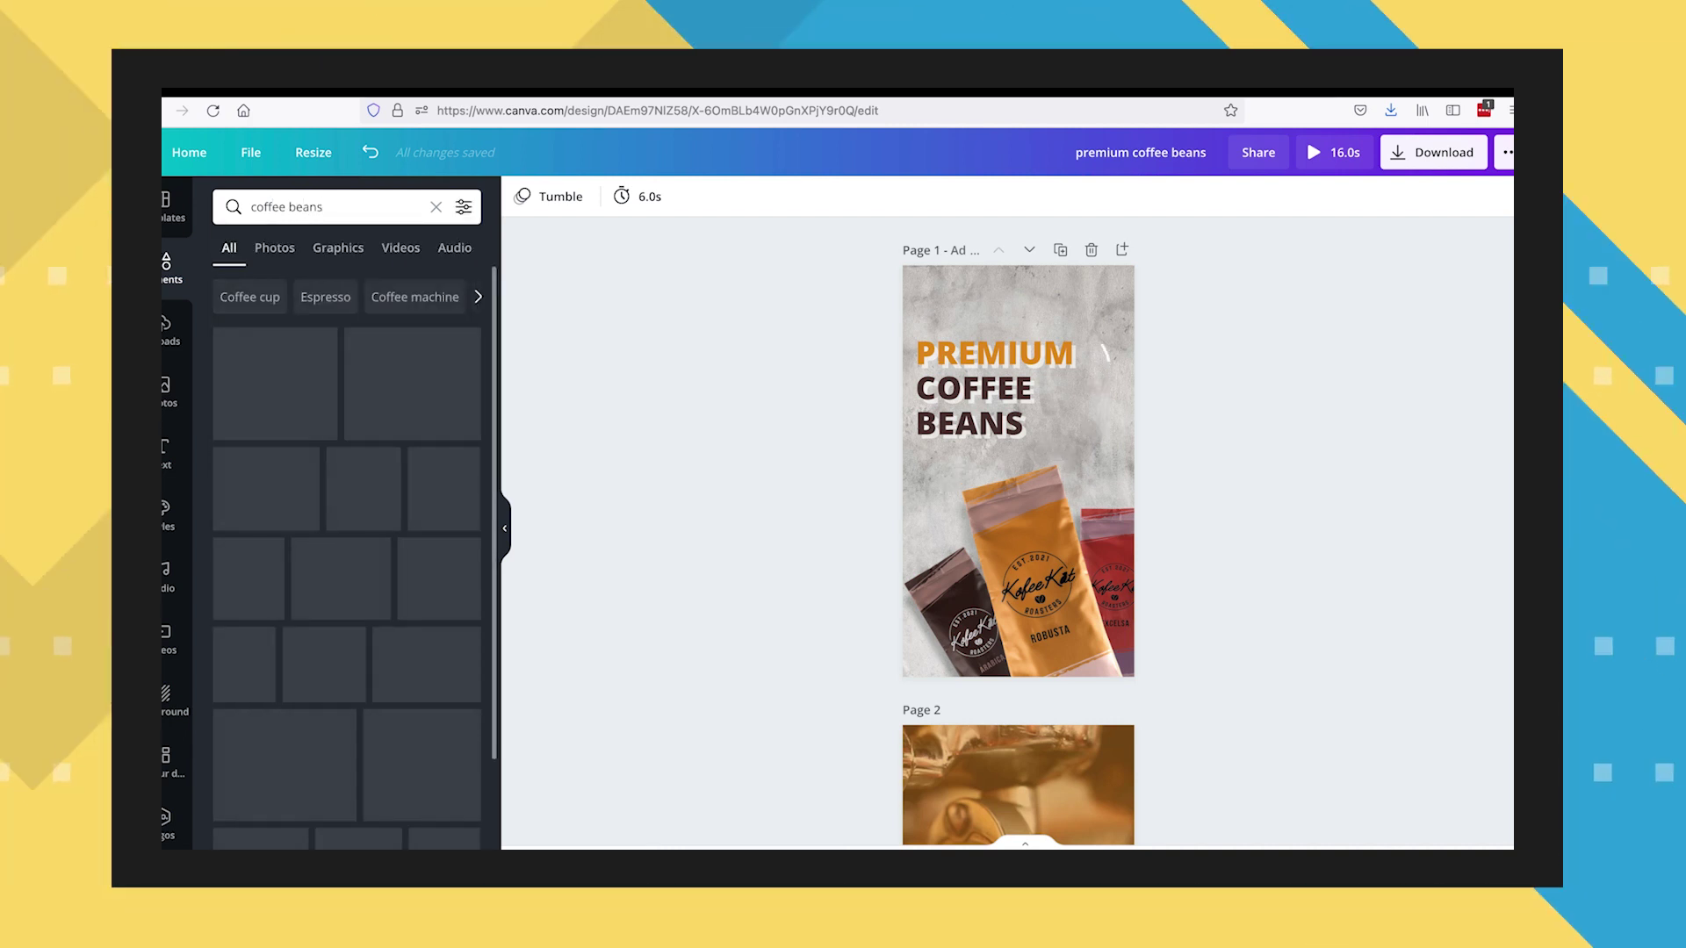
pyautogui.moveTo(967, 328); pyautogui.dragTo(973, 326)
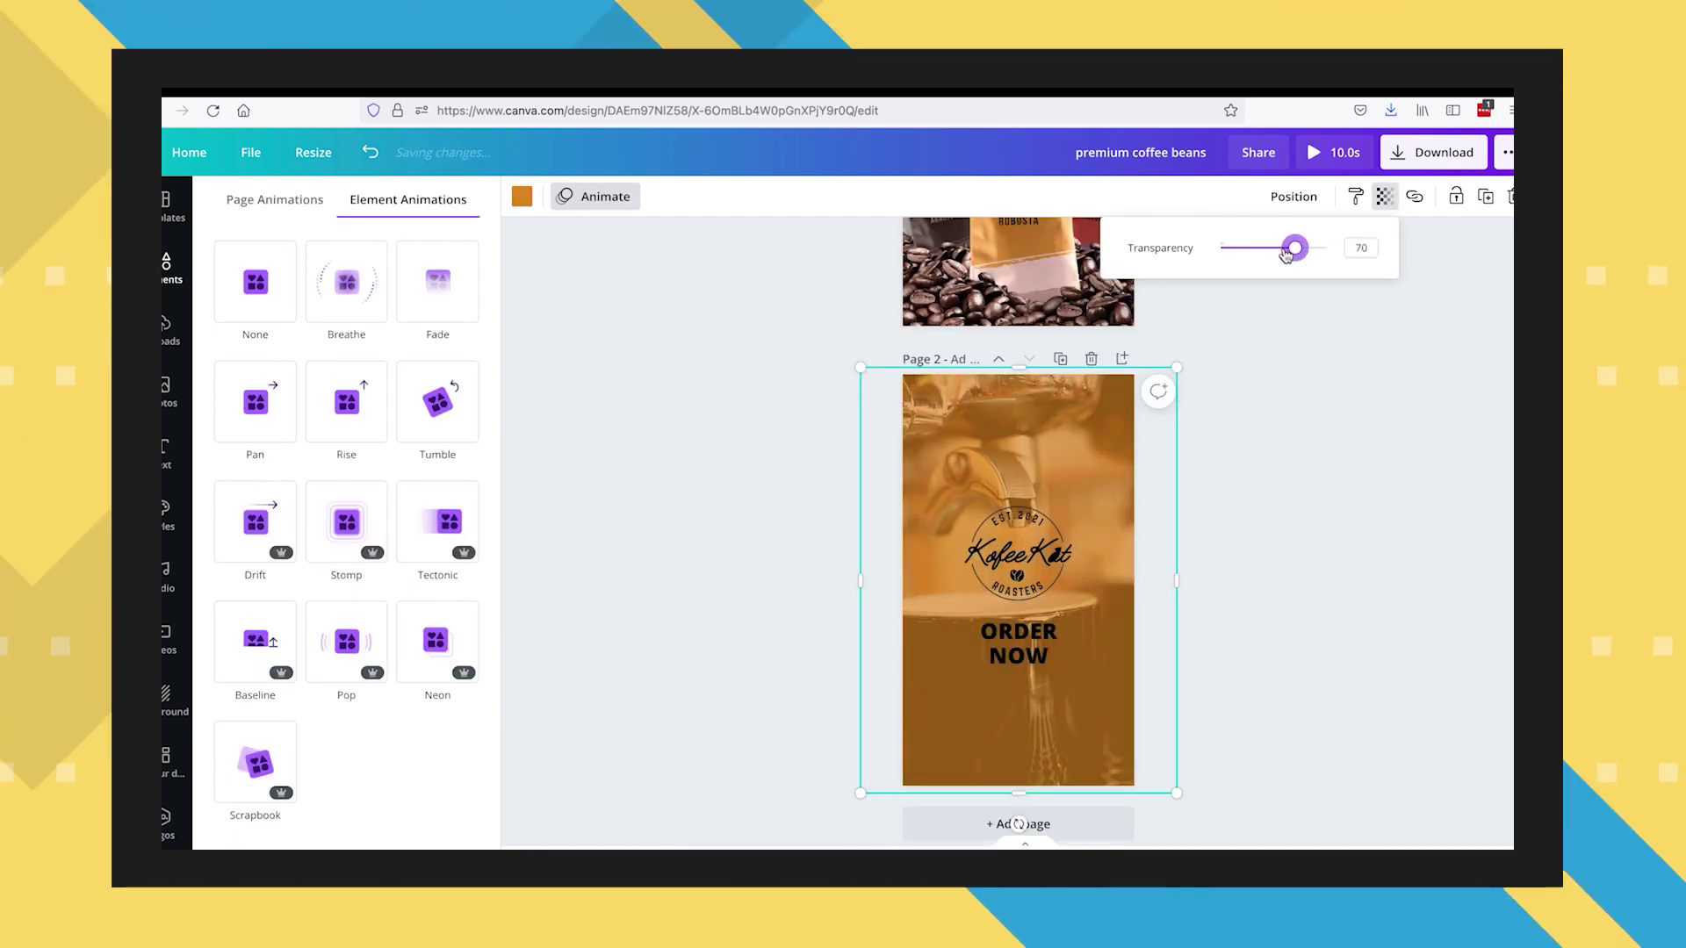
# Set page 2's background transparency to 58 and deselect the page.
pyautogui.moveTo(1287, 255); pyautogui.dragTo(1284, 253)
pyautogui.click(1308, 335)
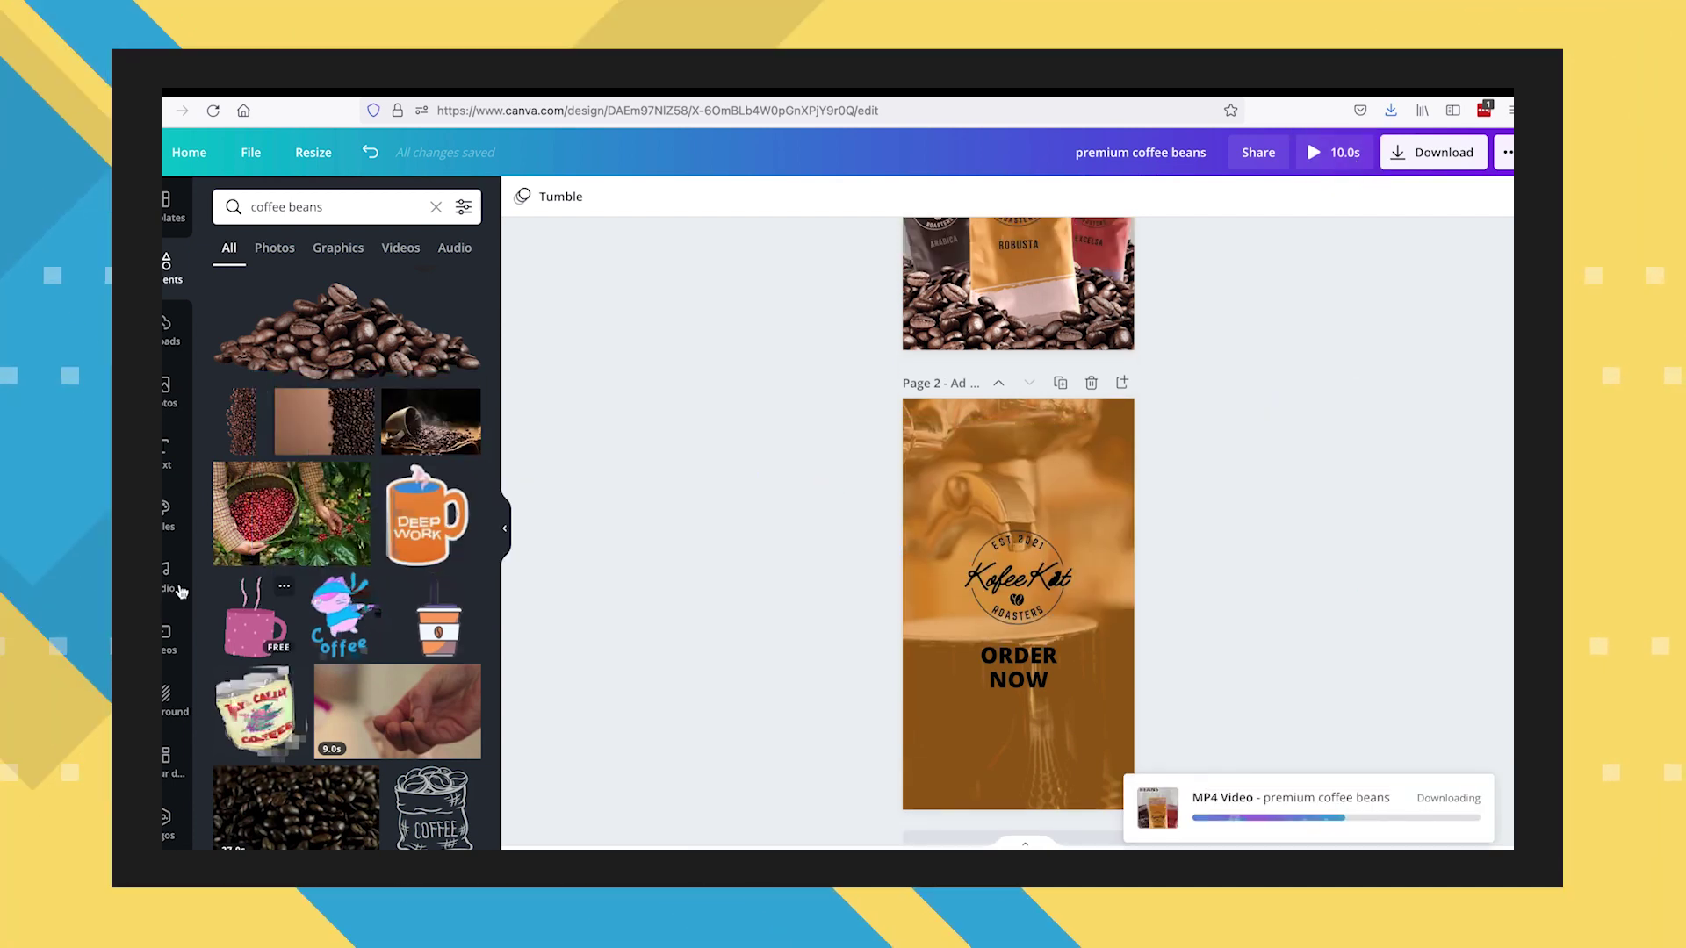
# Browse down through the Audio library's music tracks to find a soundtrack.
pyautogui.click(179, 589)
pyautogui.scroll(-1, 395, 360)
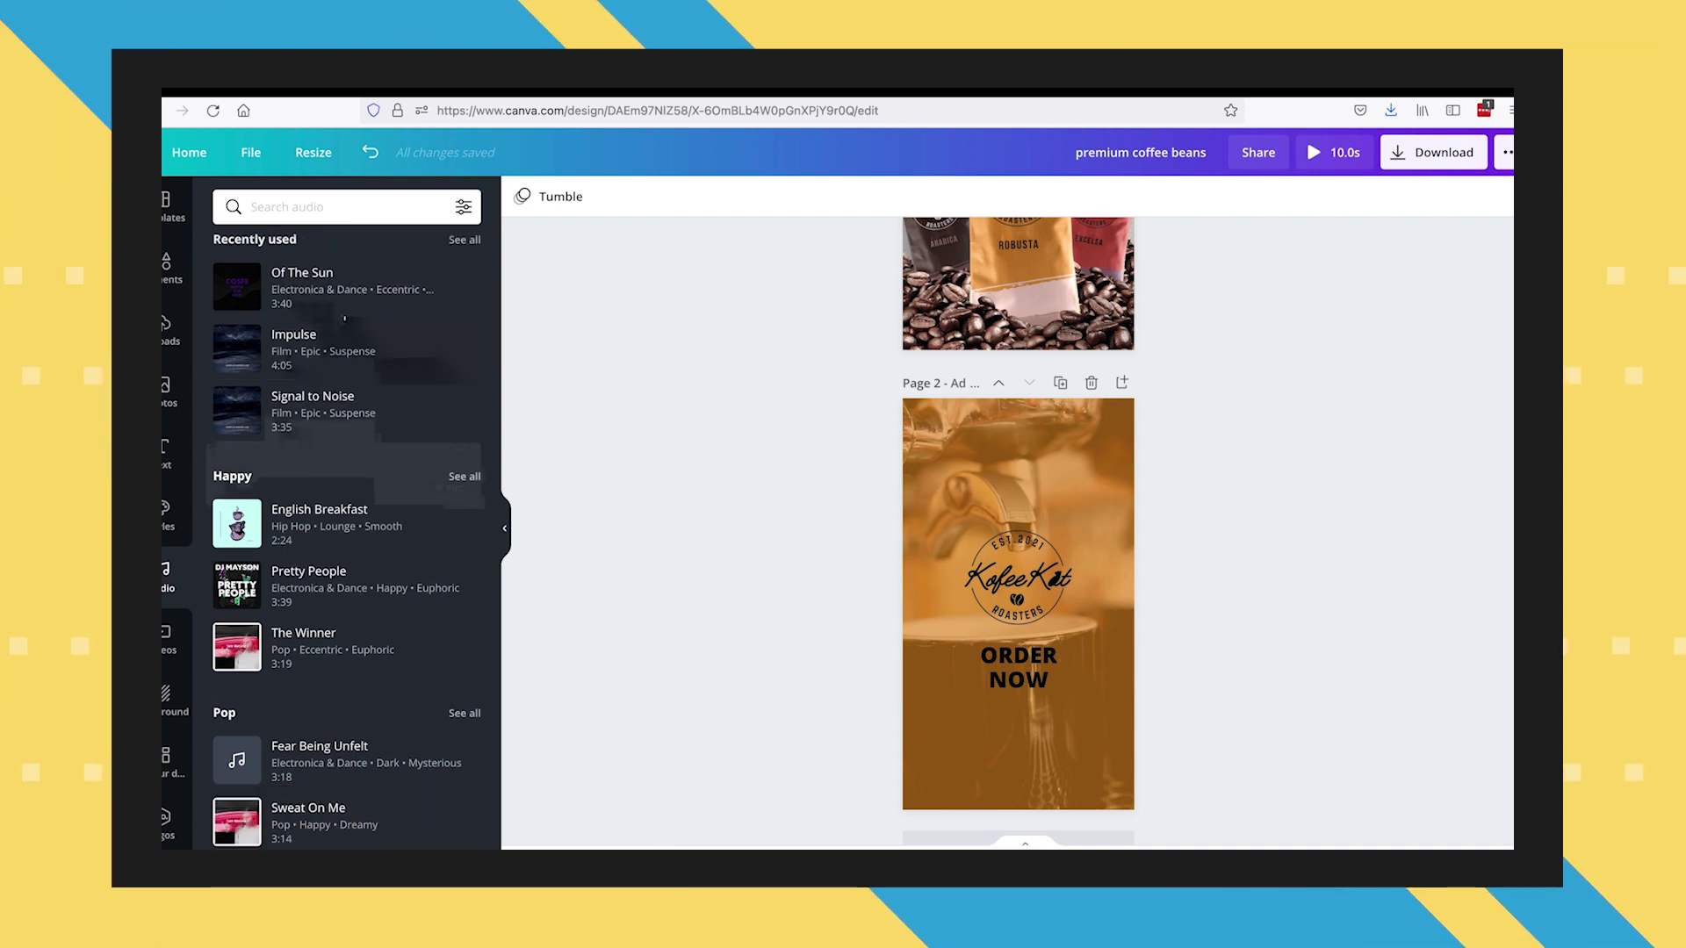
pyautogui.scroll(-5, 378, 347)
pyautogui.scroll(-5, 360, 333)
pyautogui.scroll(-5, 339, 317)
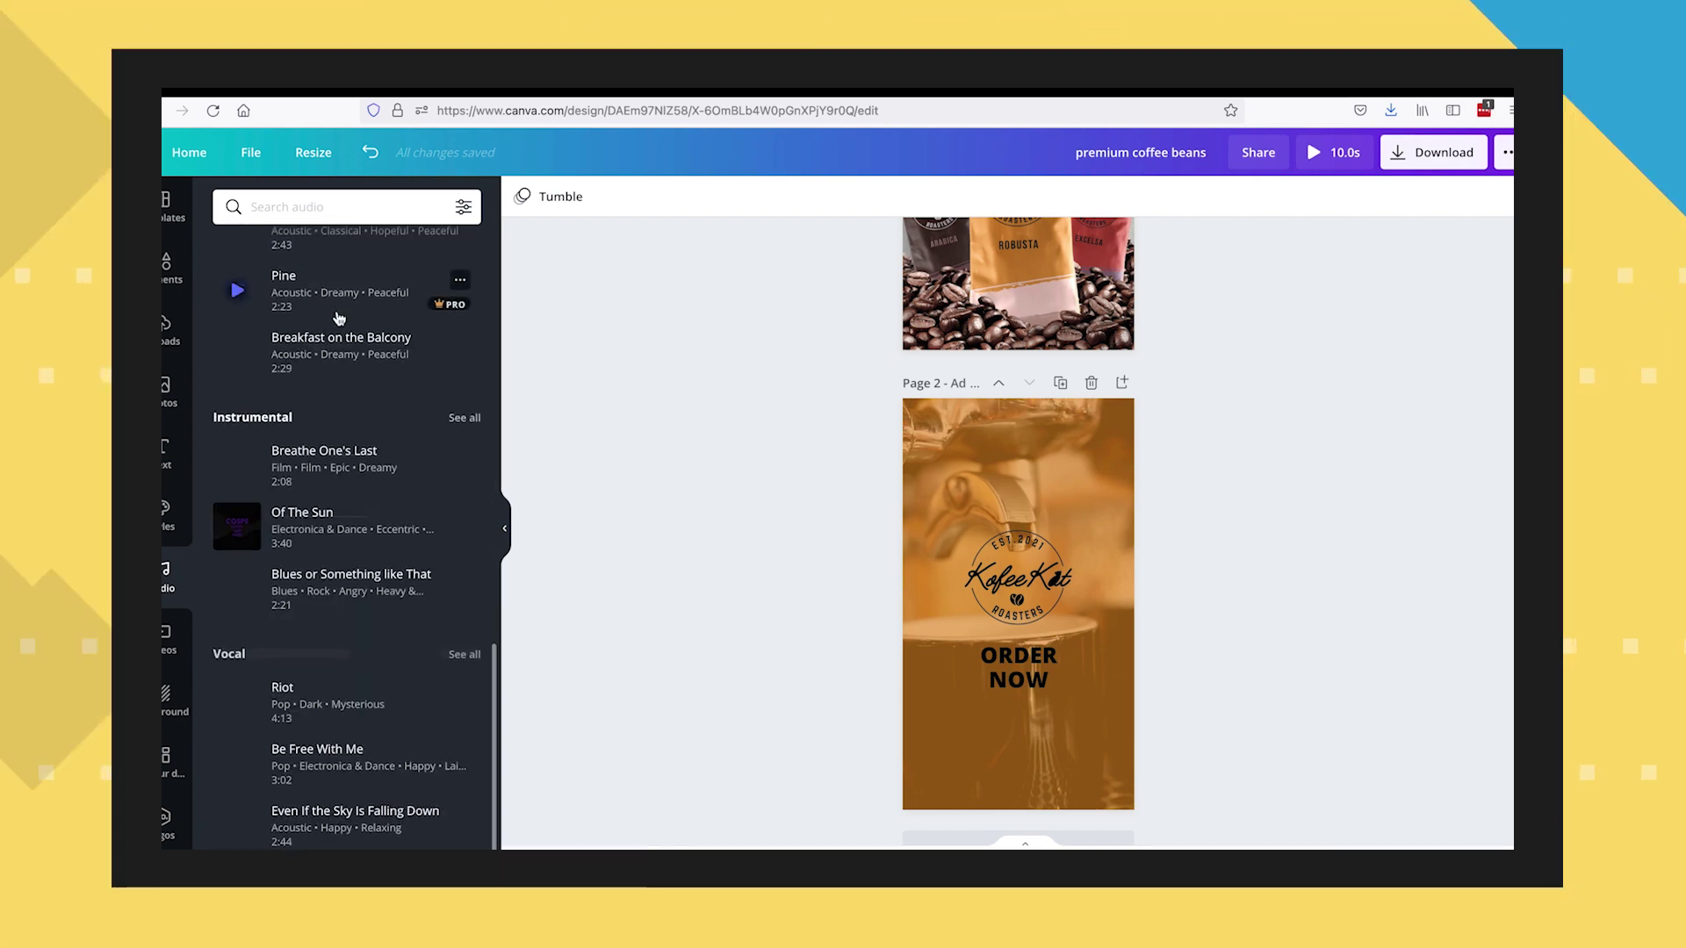